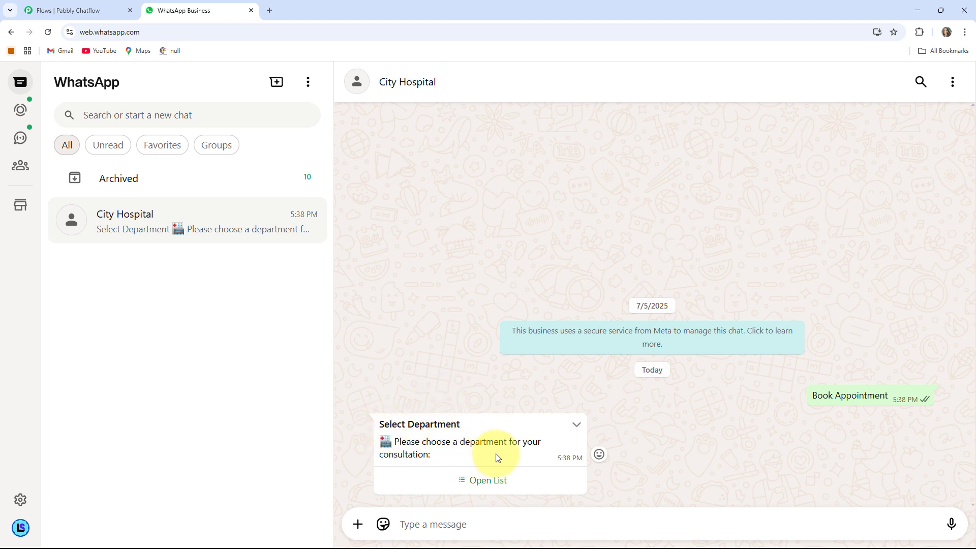
Choose Cardiology as the consultation department in the City Hospital chat and reply with the patient's full name
left_click(482, 482)
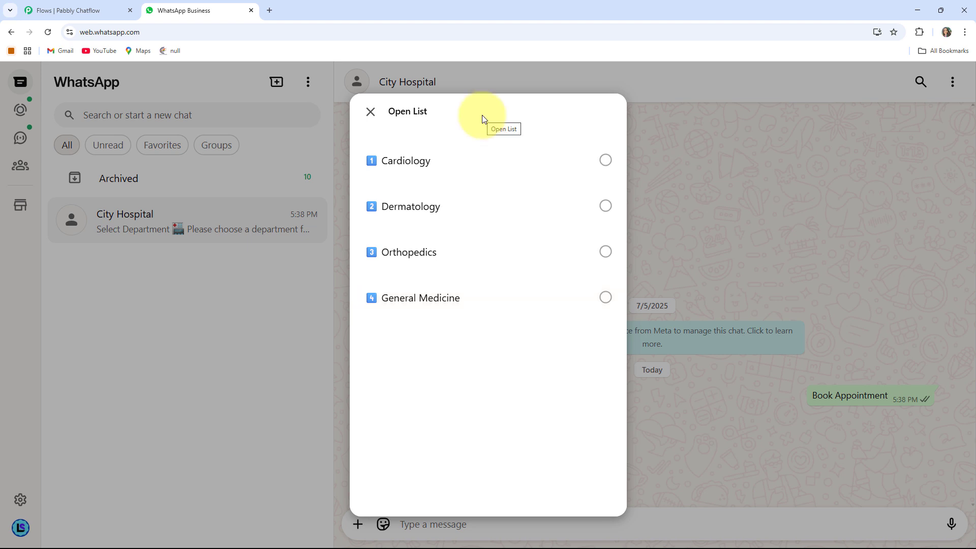
left_click(440, 172)
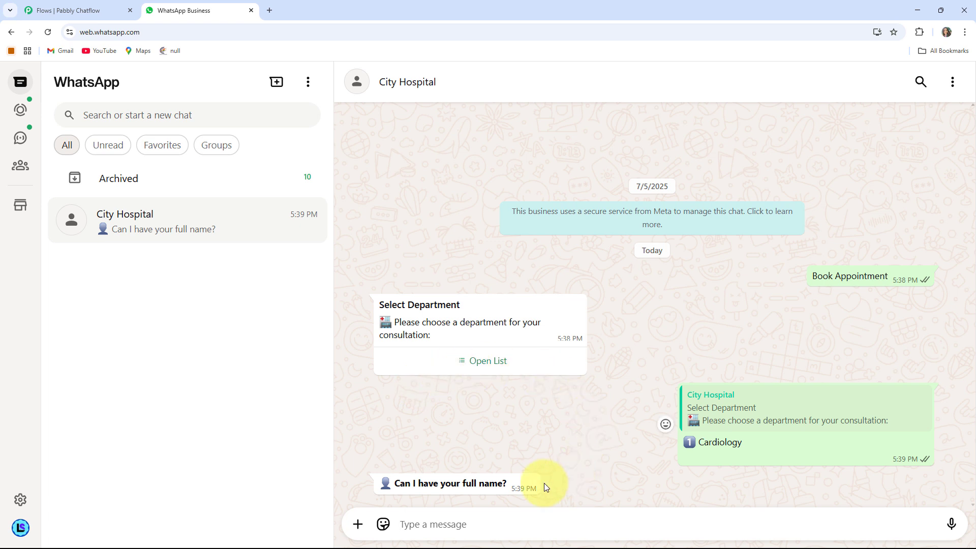
left_click(418, 523)
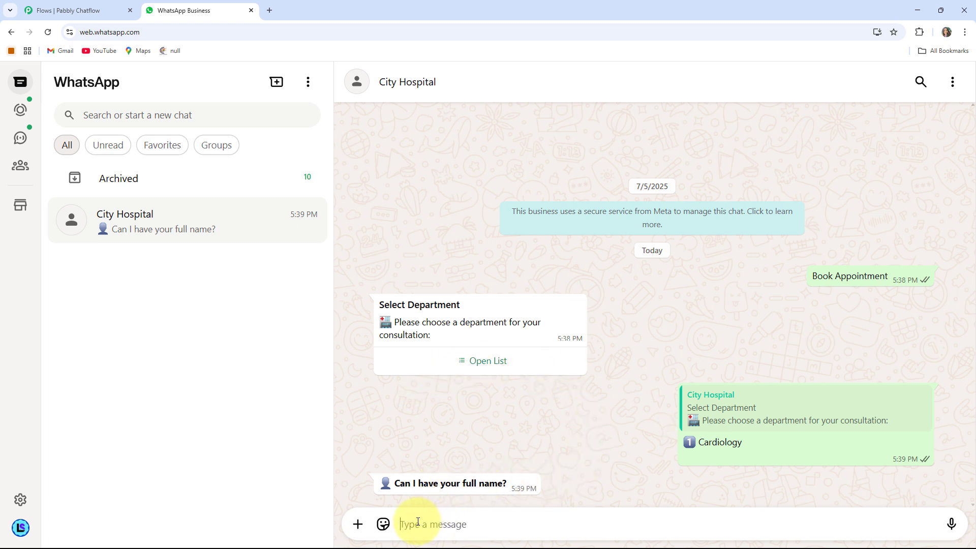
type("Test User")
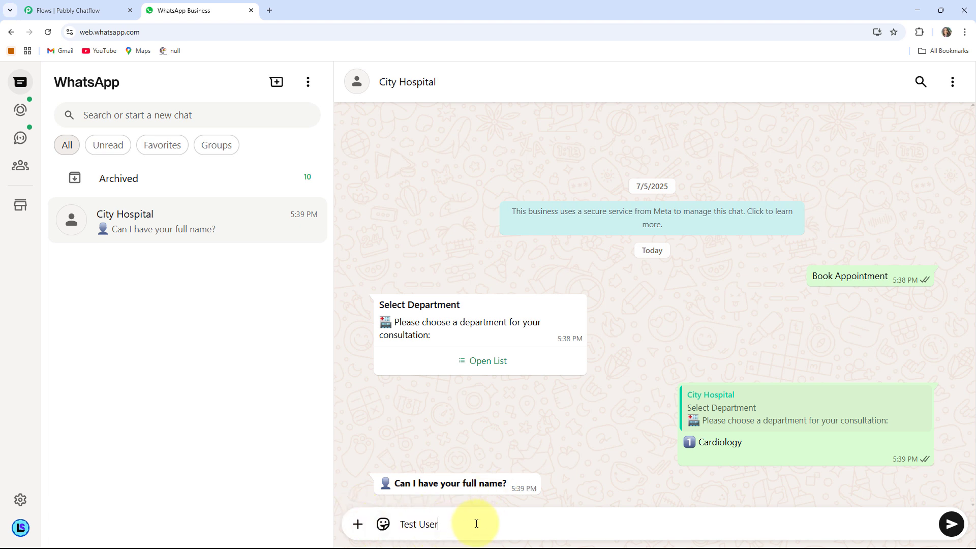
key("Return")
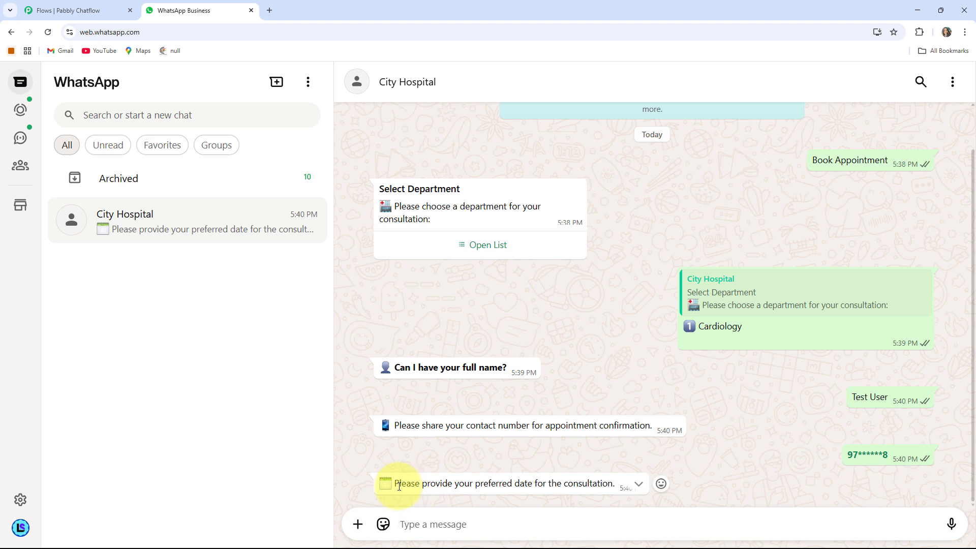
Send 30/07/2025 as the preferred consultation date and 08:00 A.M. as the time
type("30/07/2025")
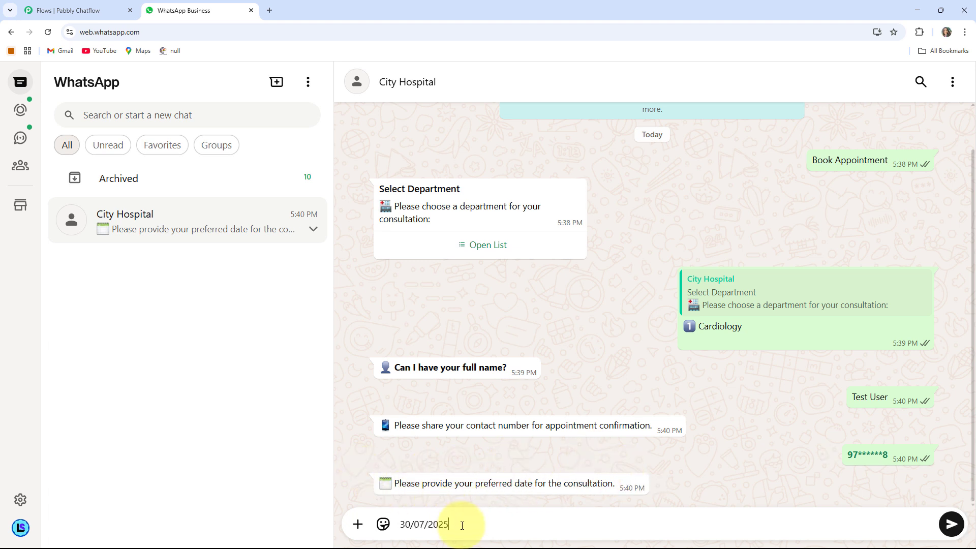
key("Return")
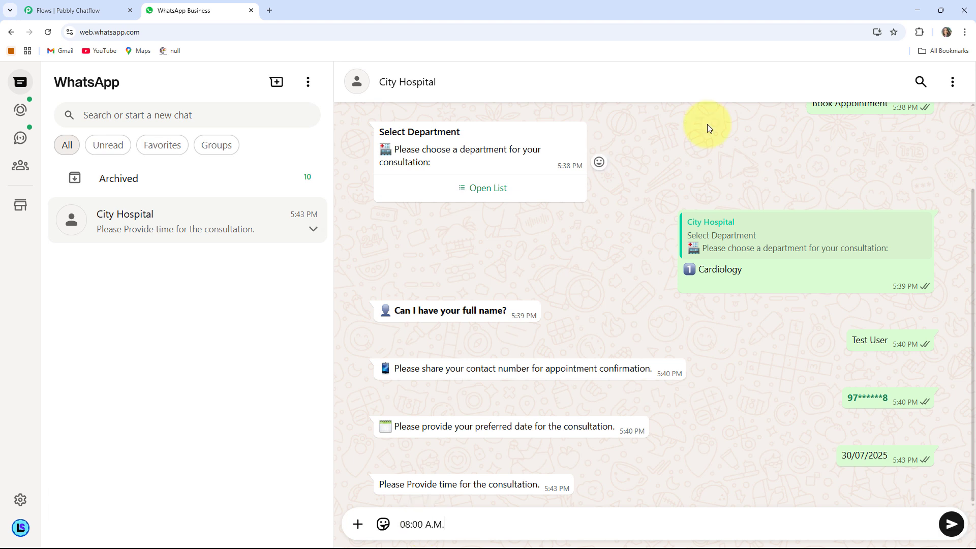
key("Return")
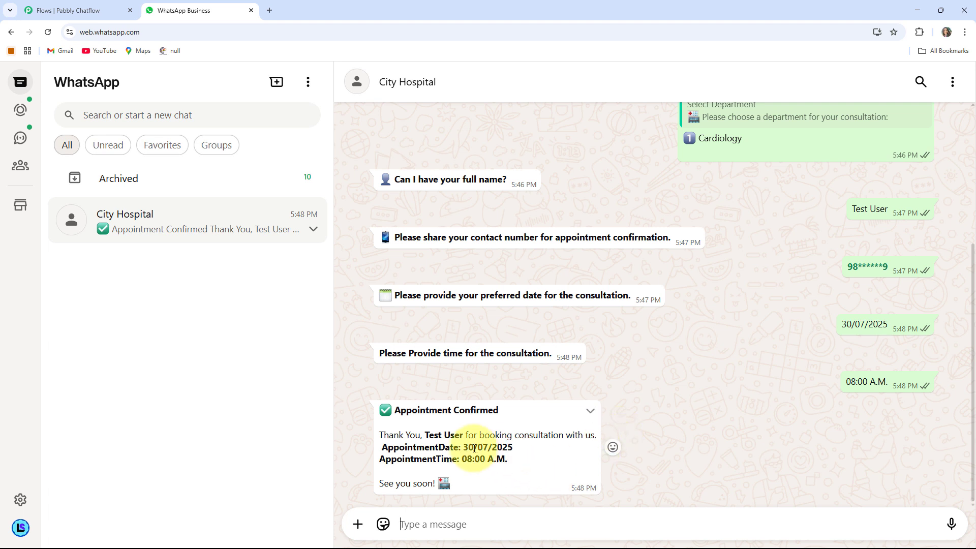
Examine the name, date and time in the appointment confirmation and compare them with the replies in the chat
left_click_drag(422, 432, 462, 435)
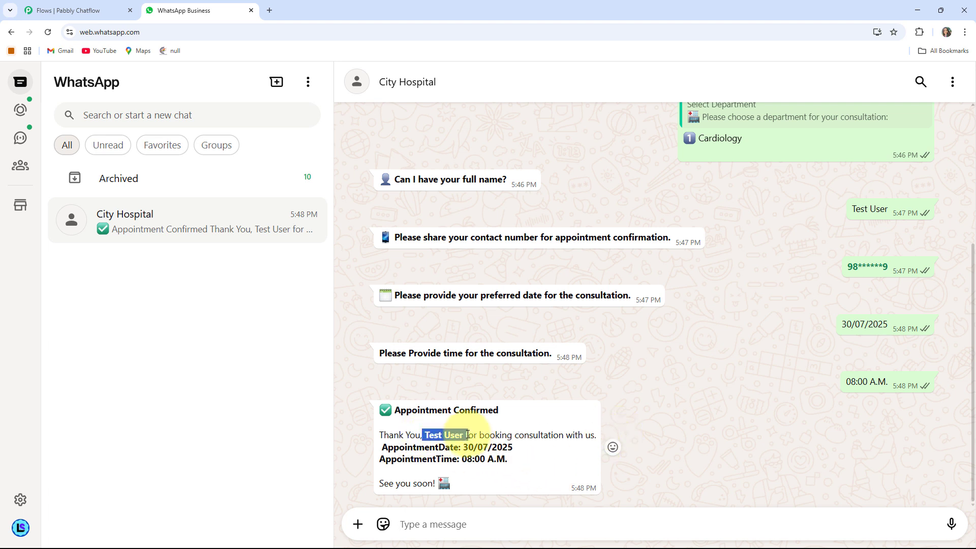
left_click(946, 300)
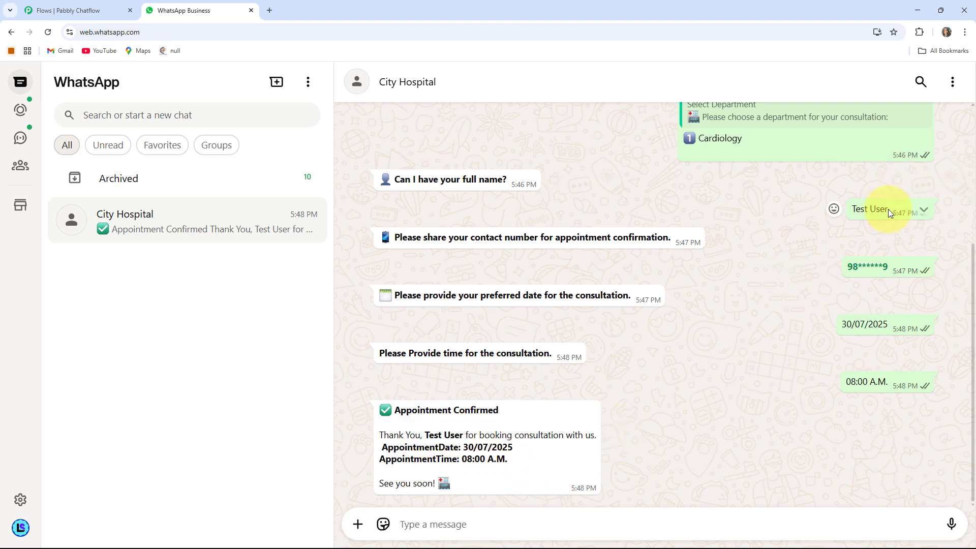
left_click_drag(888, 208, 848, 203)
left_click(727, 303)
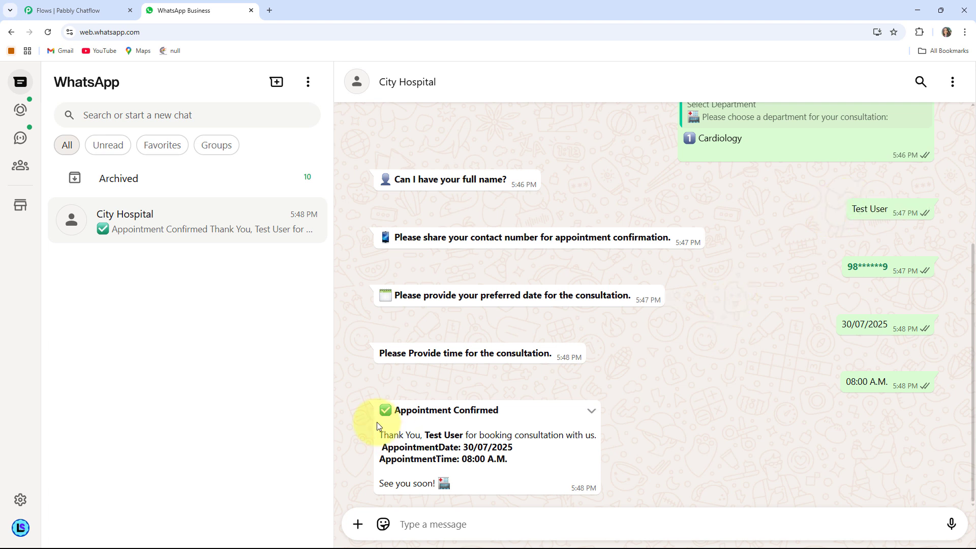
left_click_drag(462, 447, 523, 448)
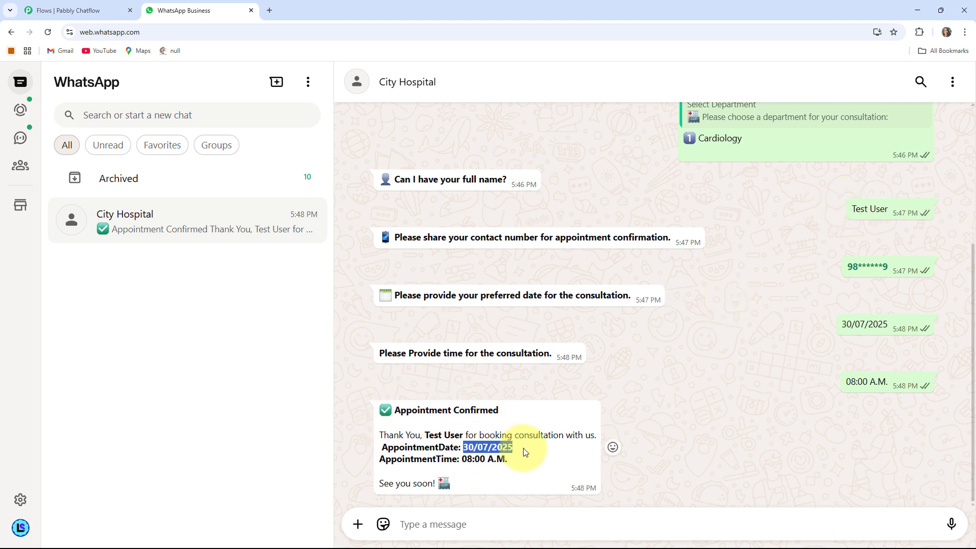
left_click(484, 456)
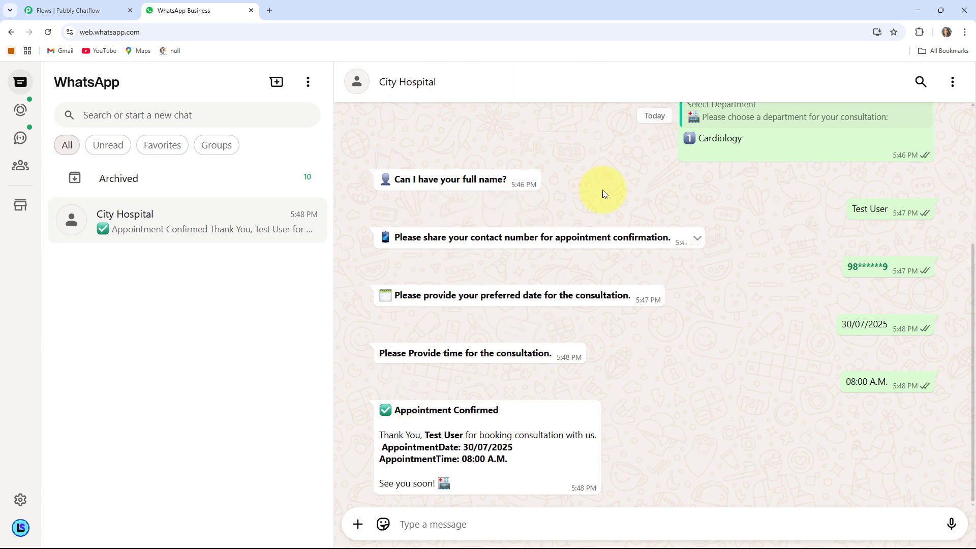
scroll(597, 333, "up", 1)
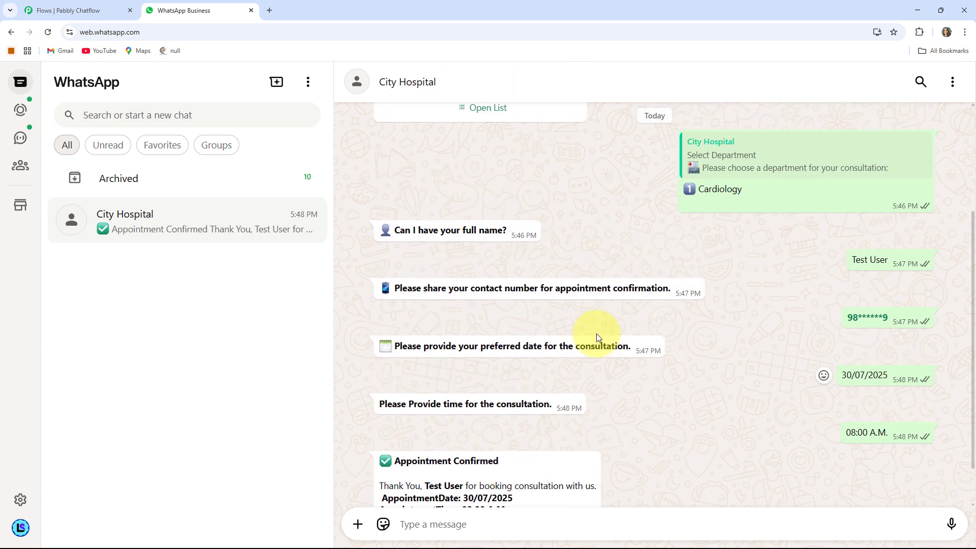
scroll(596, 333, "down", 1)
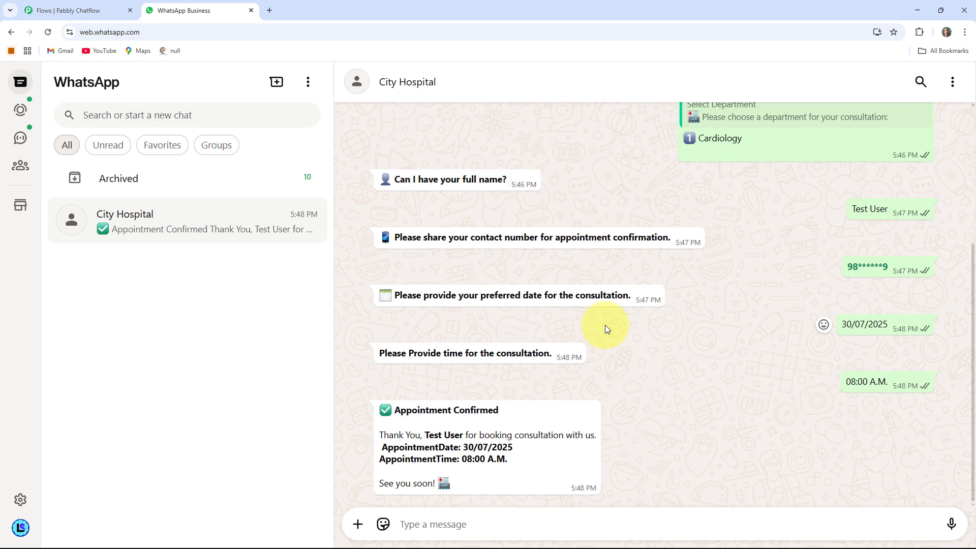
scroll(605, 325, "up", 4)
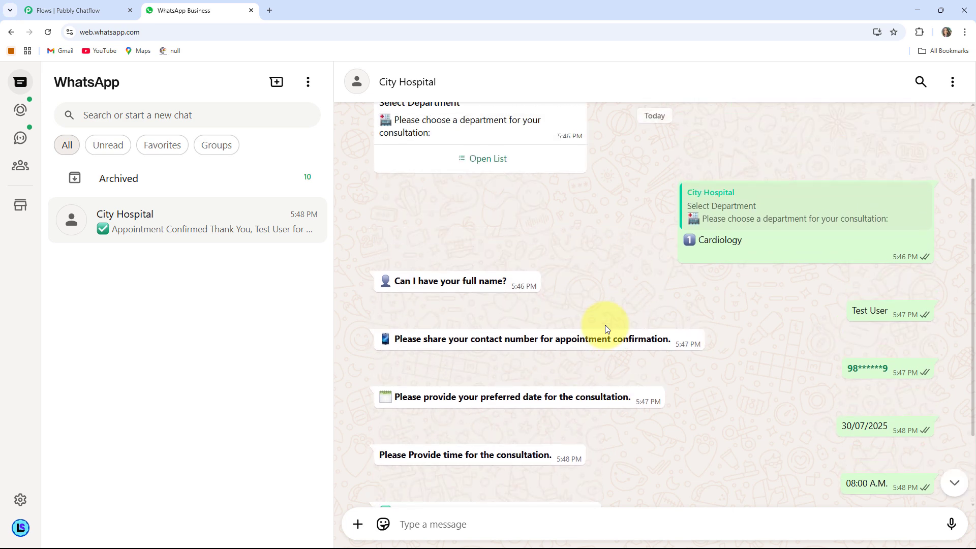
scroll(604, 325, "down", 3)
scroll(605, 324, "down", 1)
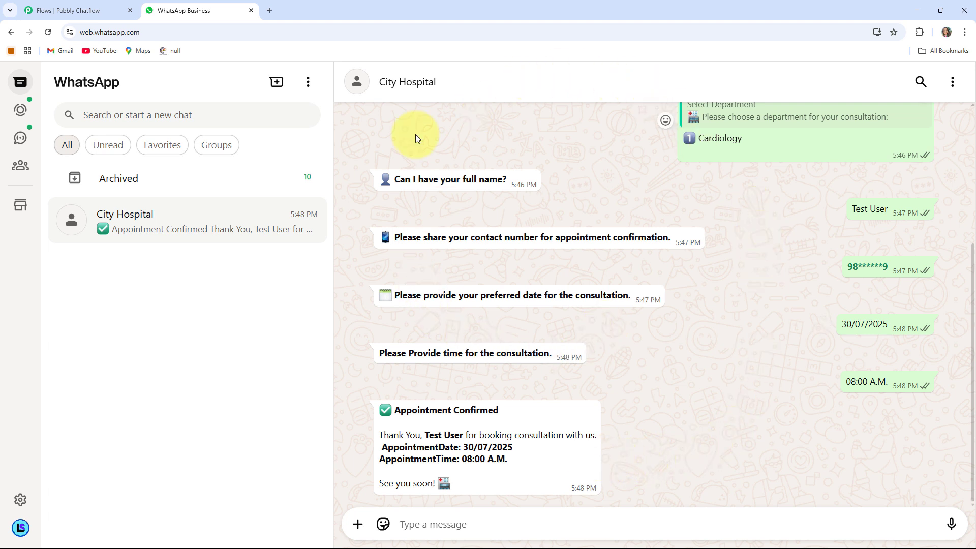
Open the Pabbly Chatflow website at pabbly.com/chatflow in a new browser tab
left_click(270, 10)
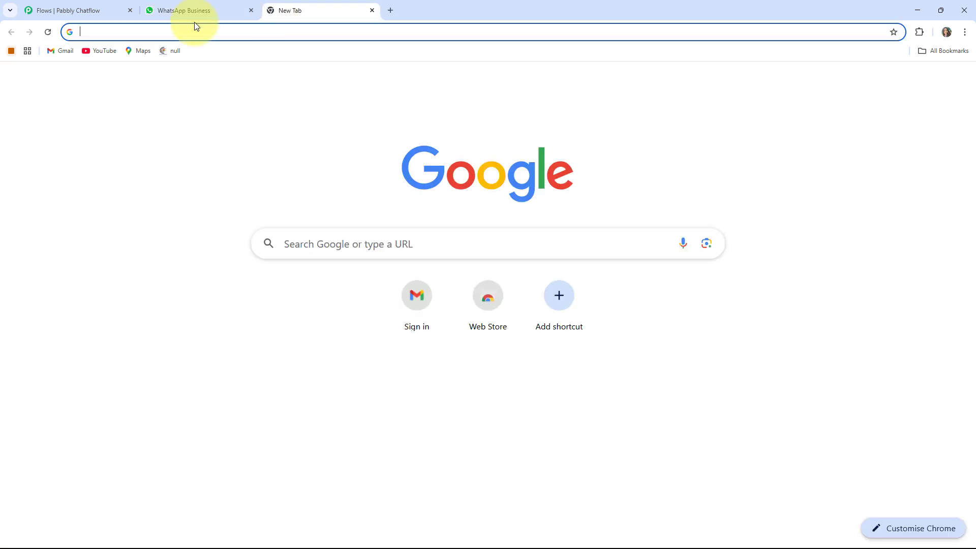
left_click(148, 31)
type("pabb")
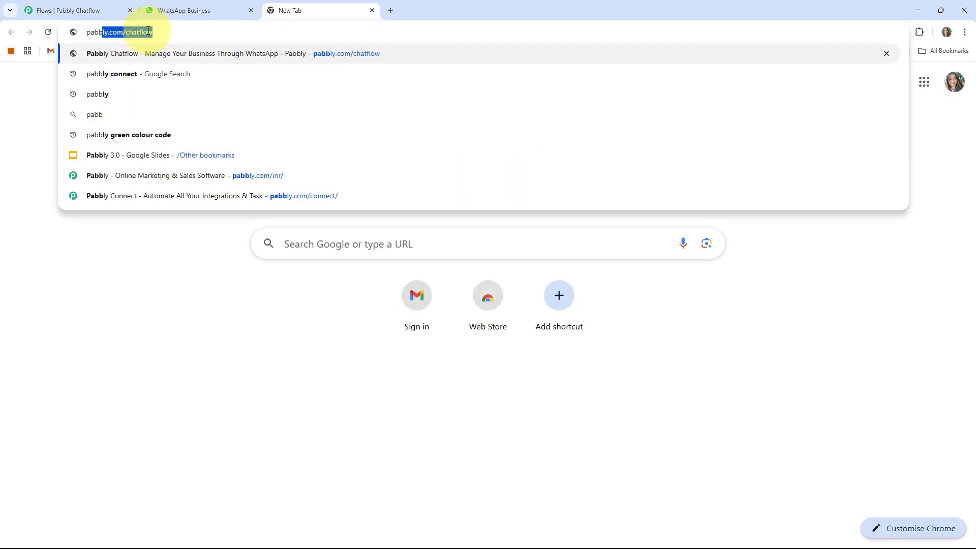
key("Right")
key("Return")
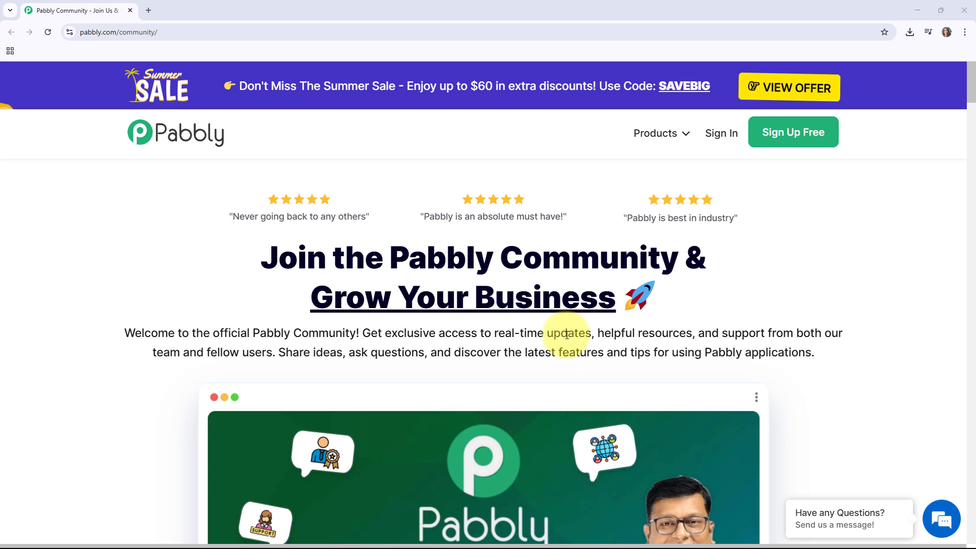
scroll(567, 334, "down", 3)
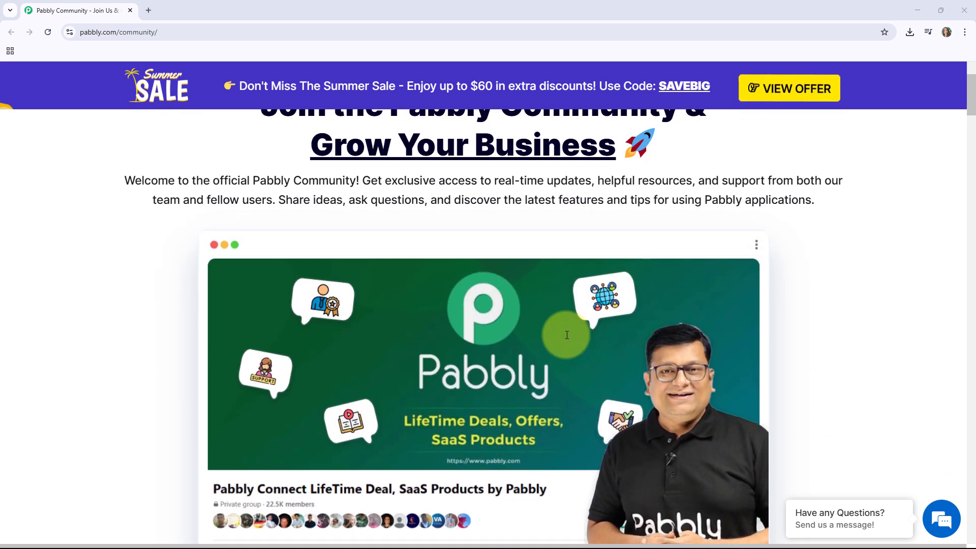
scroll(567, 335, "down", 4)
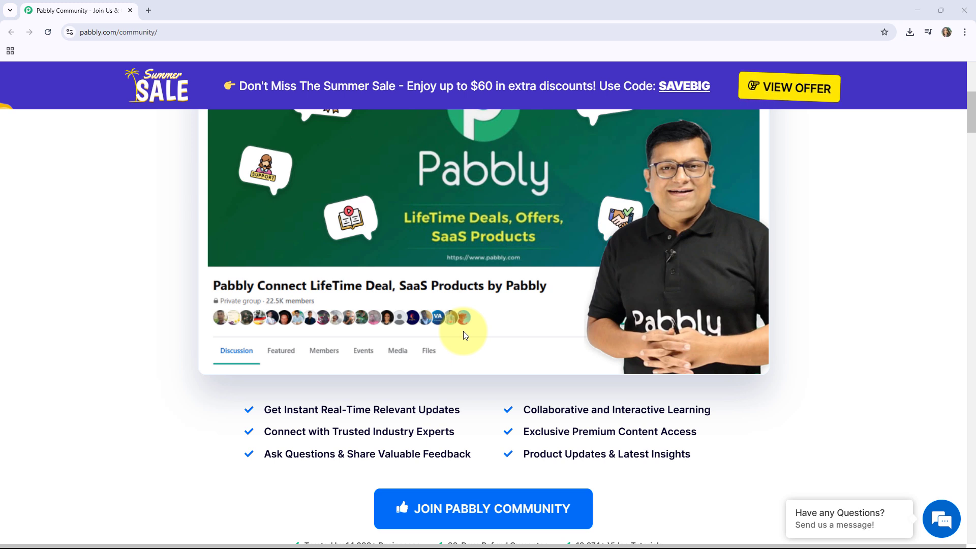
scroll(325, 273, "down", 2)
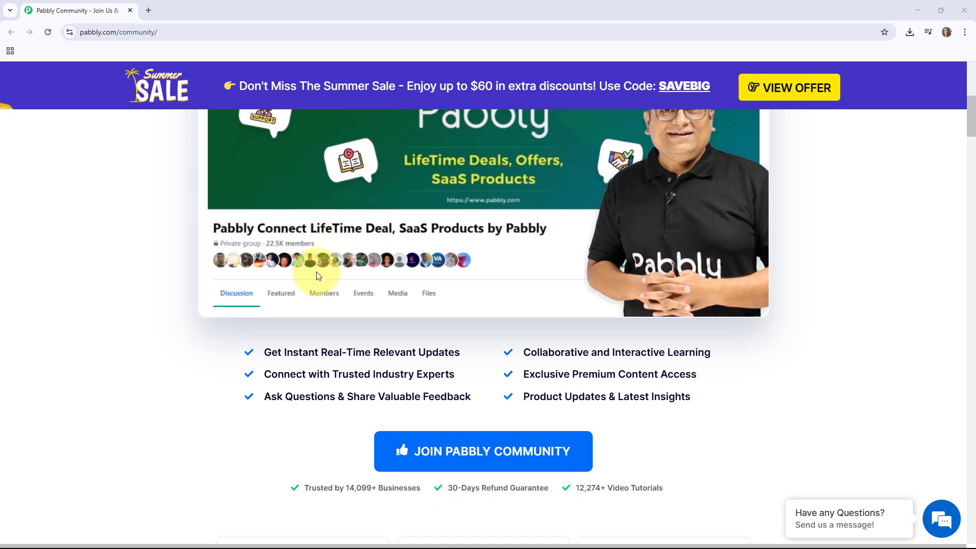
scroll(366, 214, "up", 9)
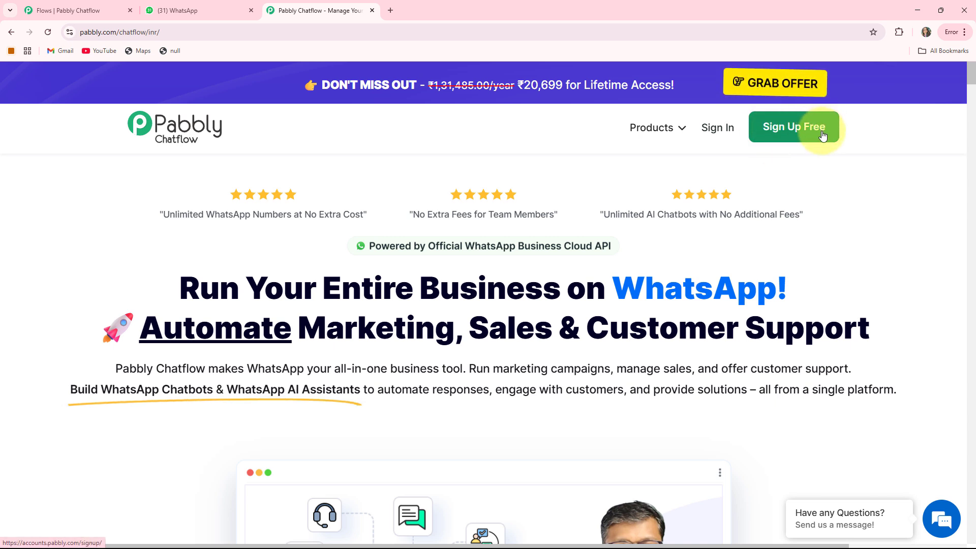
Sign in to the Pabbly account and access Pabbly Chatflow from the list of all apps
left_click(718, 130)
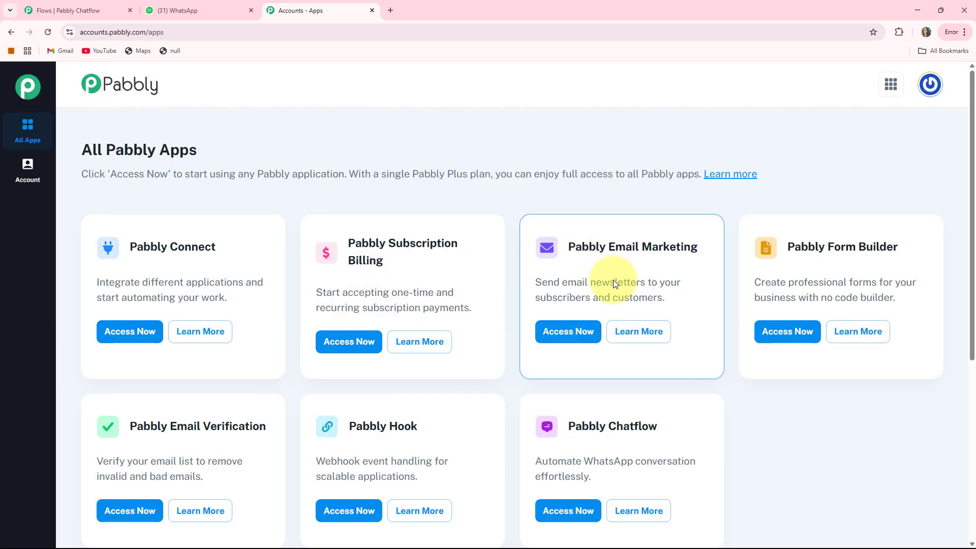
scroll(584, 356, "down", 1)
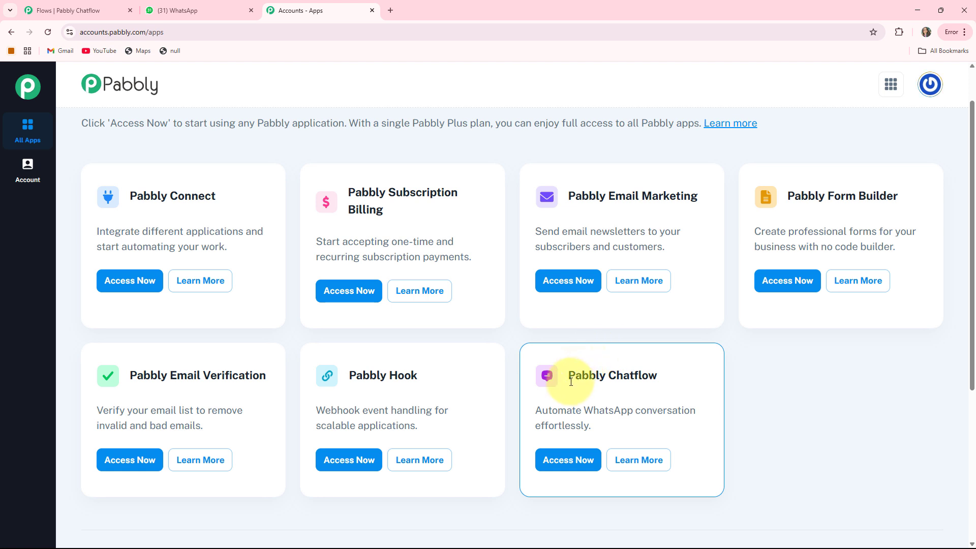
left_click_drag(570, 378, 691, 375)
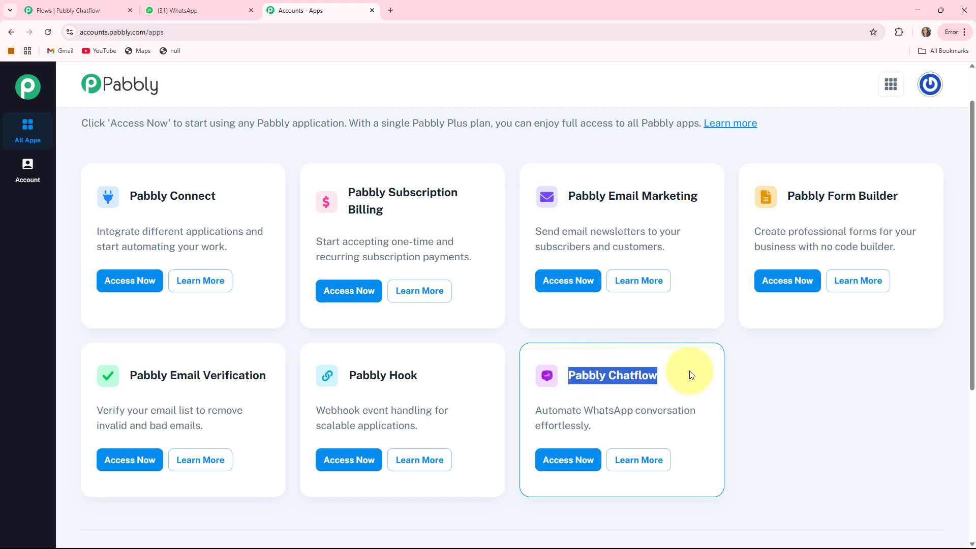
left_click(564, 459)
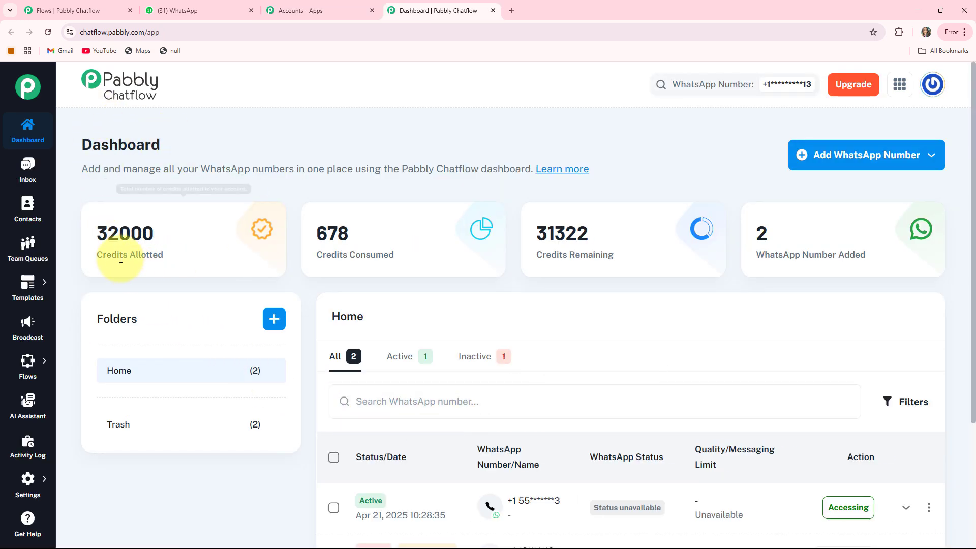
Examine the dashboard's allotted, consumed and remaining credits, the option for adding a WhatsApp number, and the list of added numbers
left_click_drag(96, 255, 184, 260)
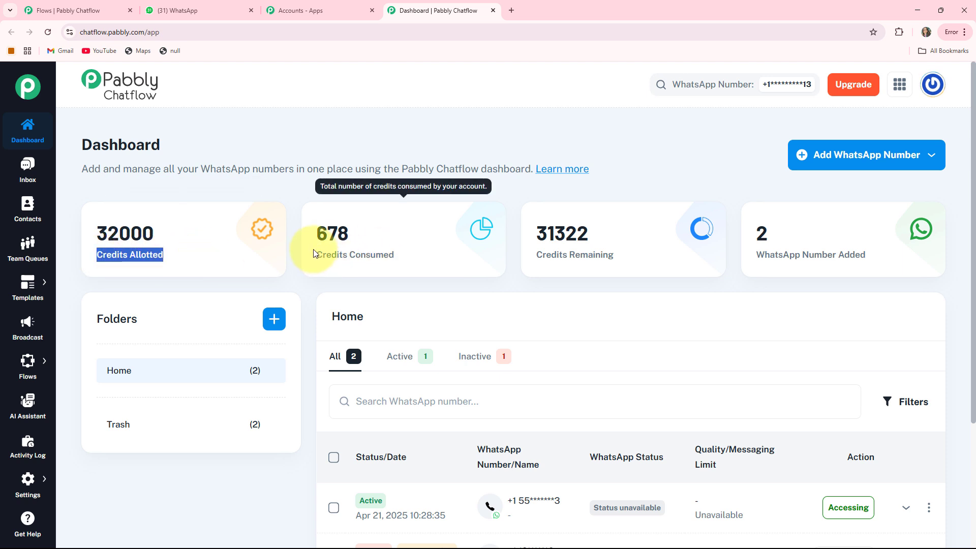
left_click_drag(316, 255, 439, 253)
left_click_drag(536, 255, 635, 258)
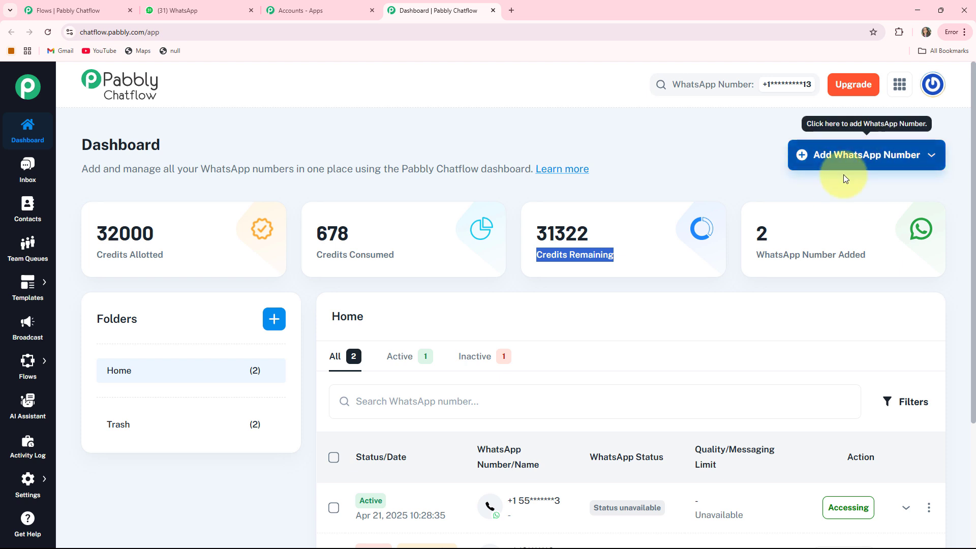
left_click(856, 156)
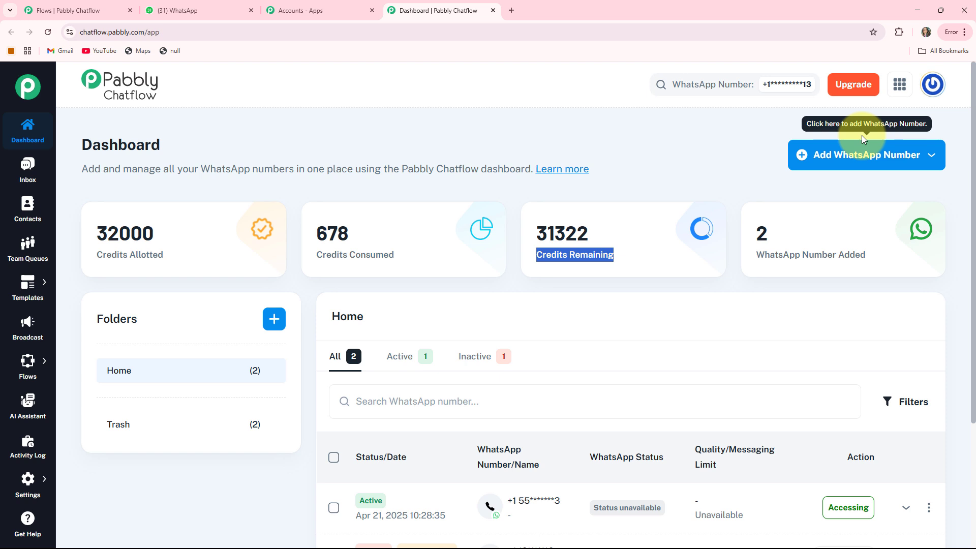
left_click(919, 163)
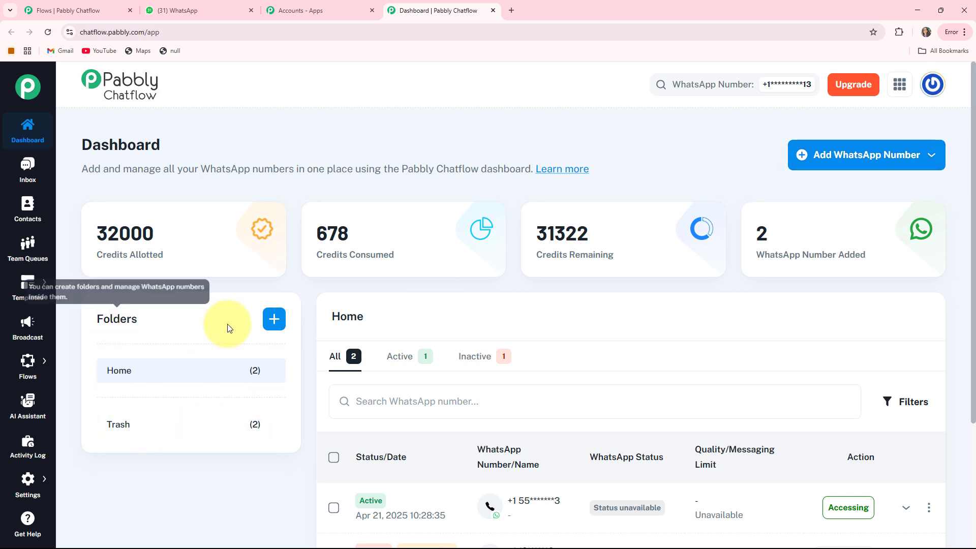
scroll(588, 326, "down", 3)
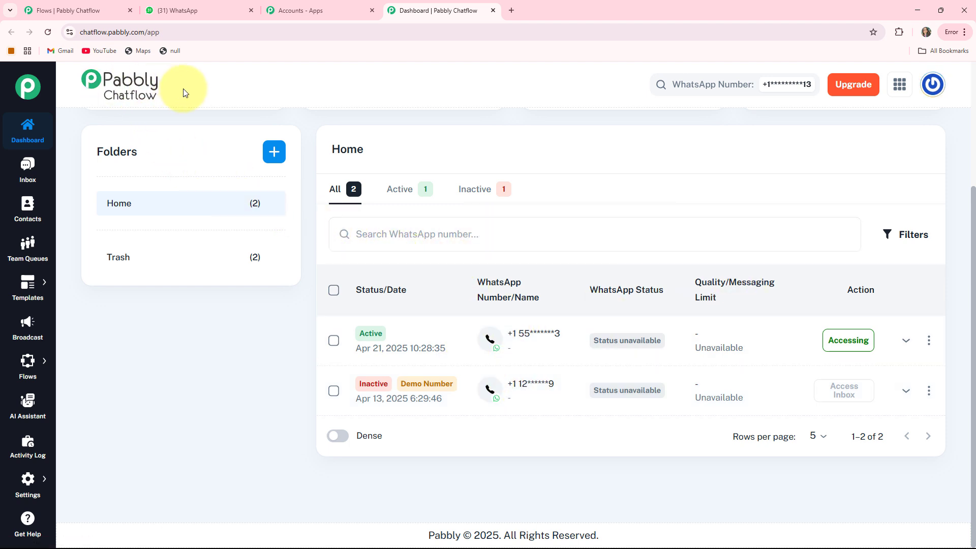
scroll(185, 93, "up", 3)
Look through the Inbox, Contacts, Team Queues, Templates, Broadcast, Flows, AI Assistant and Activity Log sections
left_click(24, 170)
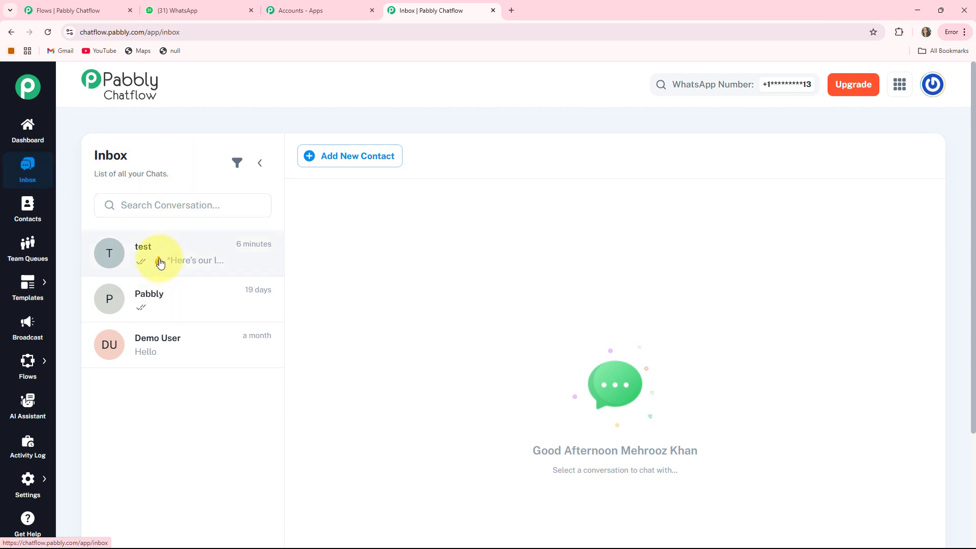
left_click(28, 218)
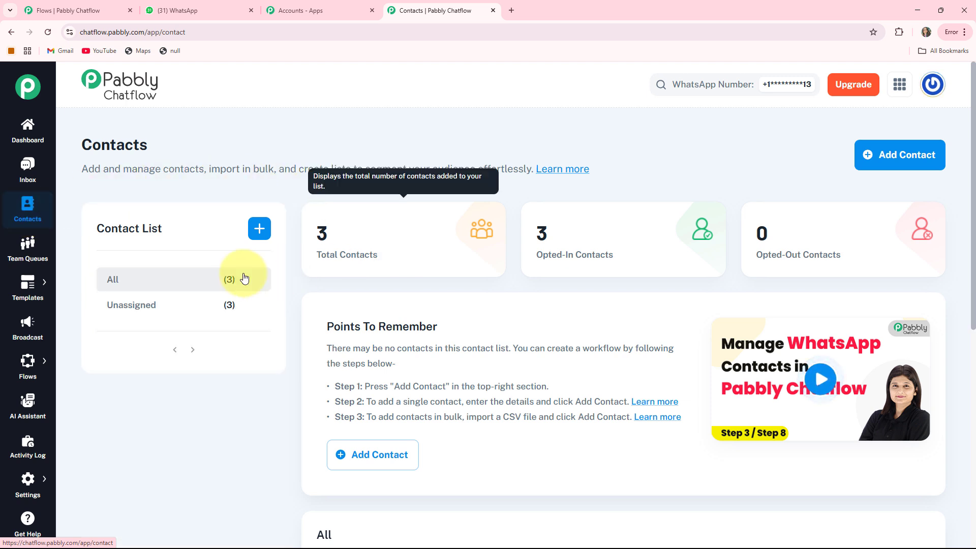
left_click(27, 250)
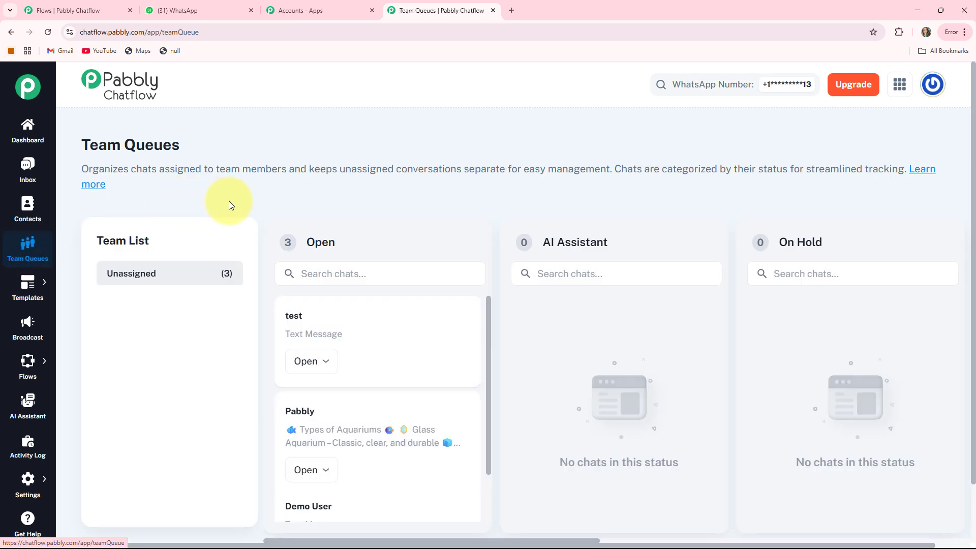
mouse_move(23, 283)
left_click(69, 286)
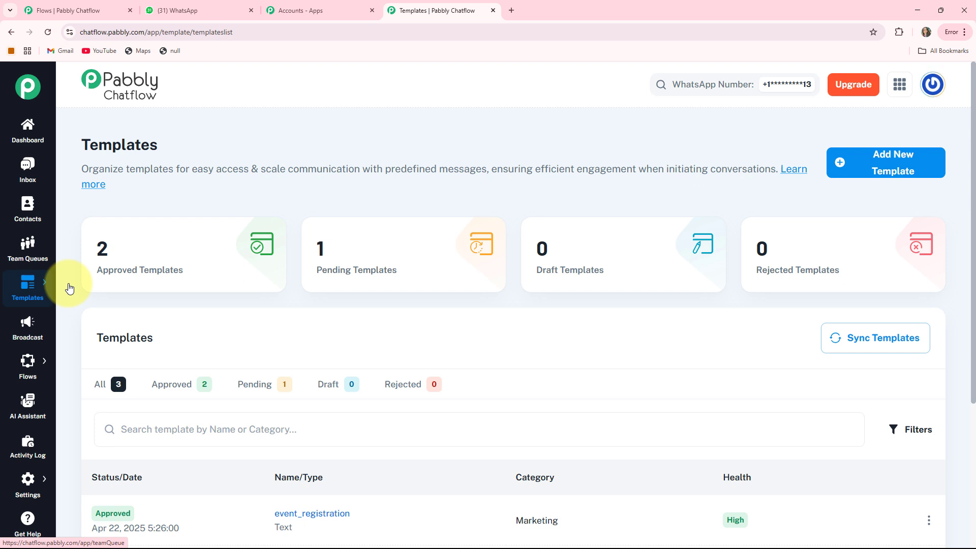
left_click(30, 326)
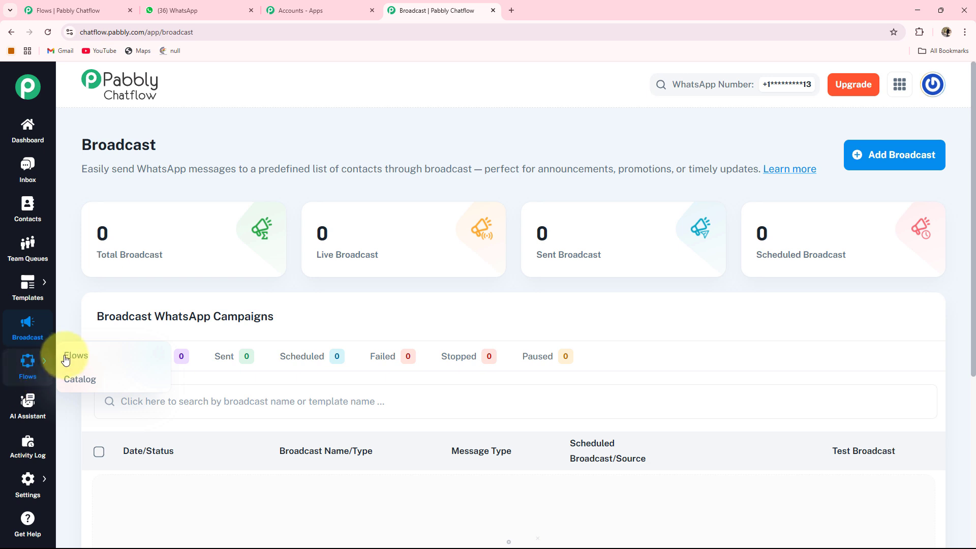
left_click(72, 353)
left_click(23, 409)
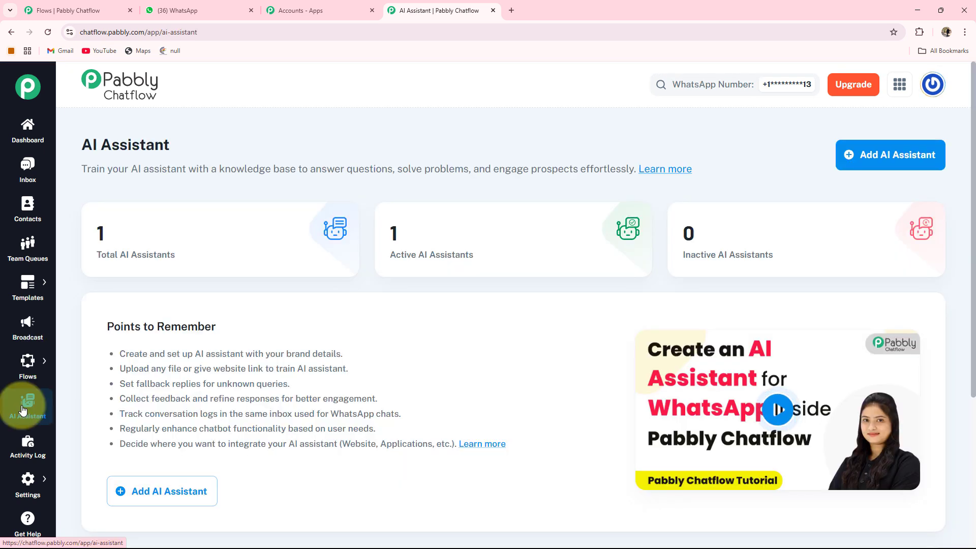
left_click(19, 457)
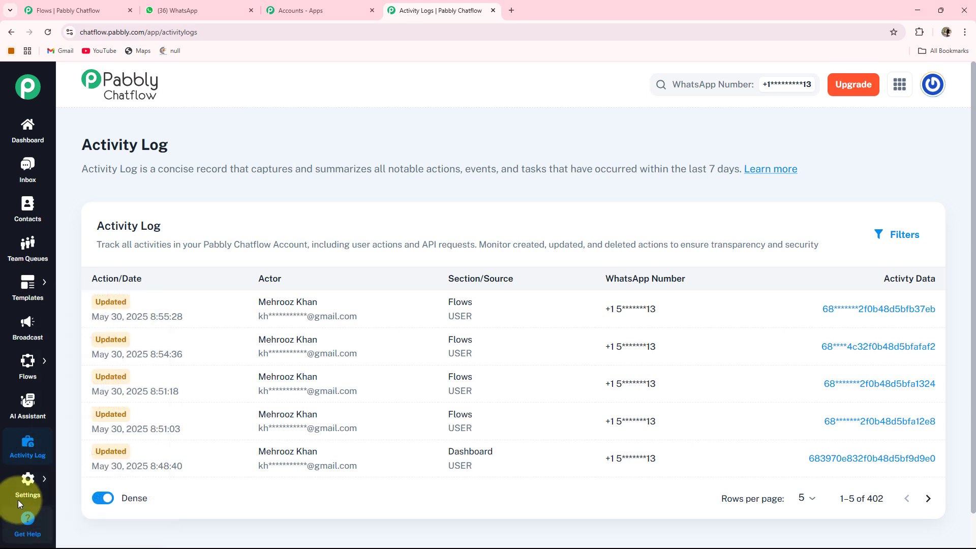
Go to the Flow Builder and create a new flow
mouse_move(35, 367)
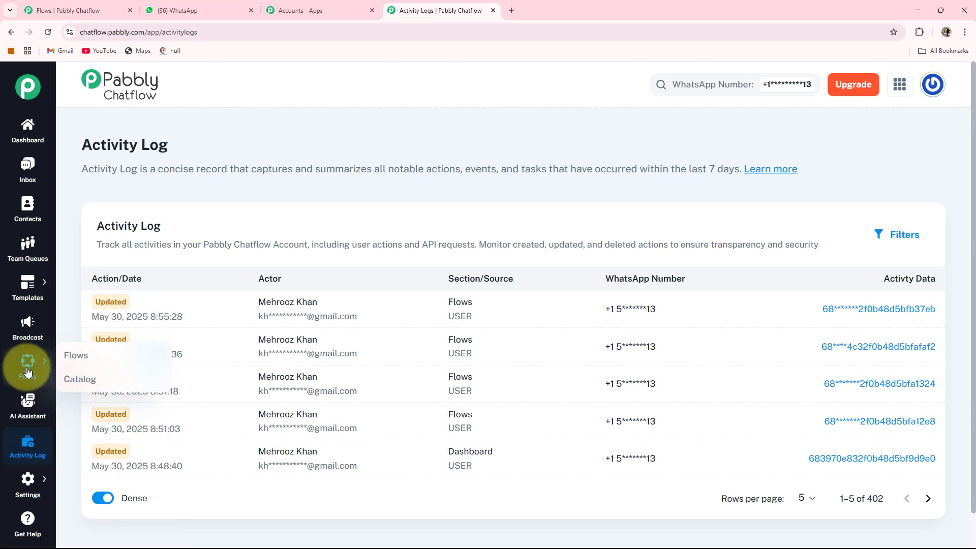
left_click(66, 356)
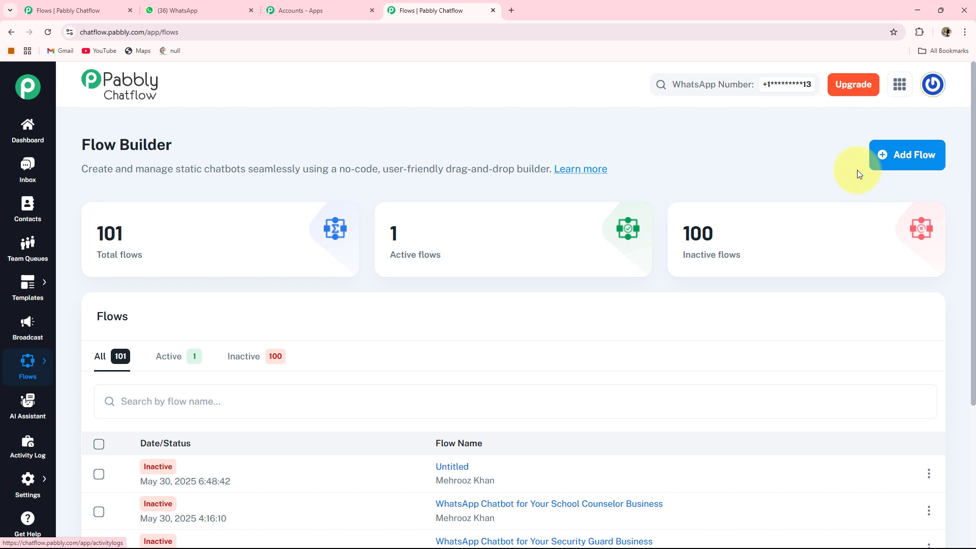
left_click(910, 163)
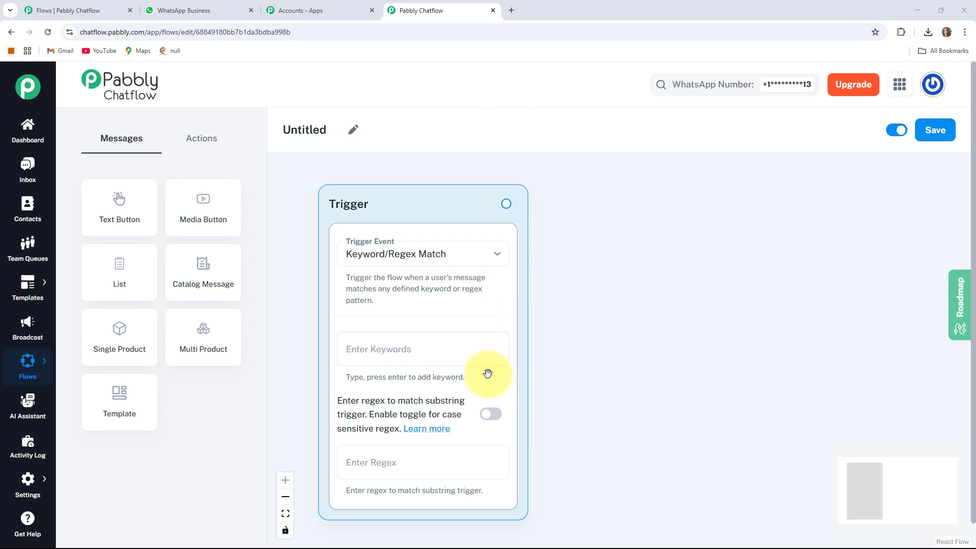
Rename the flow as "Automate Appointment Scheduling for Hospitals Using WhatsApp"
left_click(354, 128)
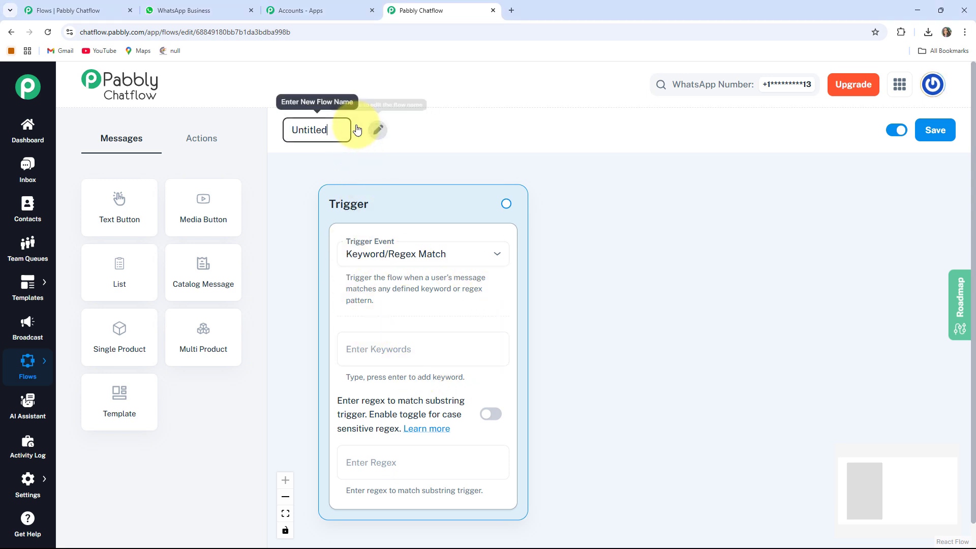
left_click_drag(337, 131, 286, 123)
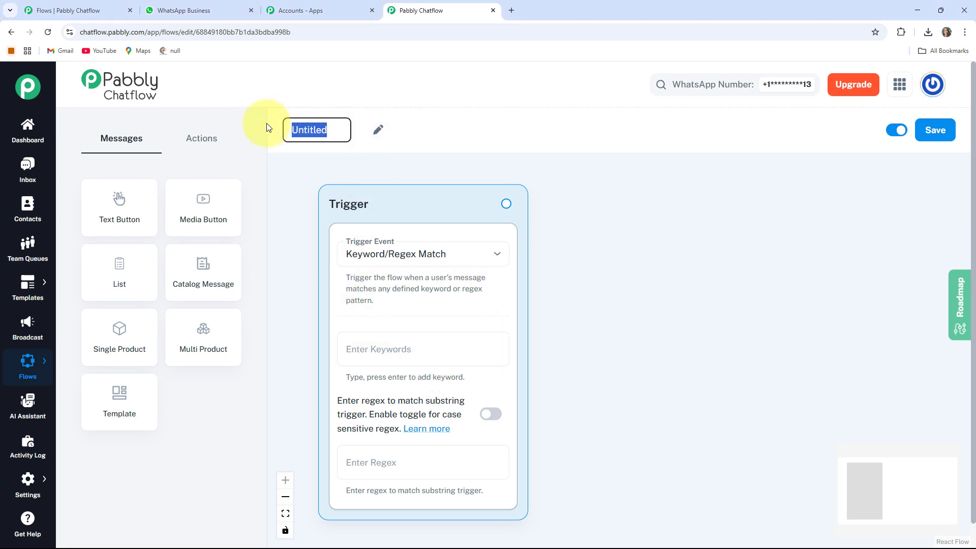
type("Automate Appointment Scheduling for Hospitals Using WhatsApp")
key("Return")
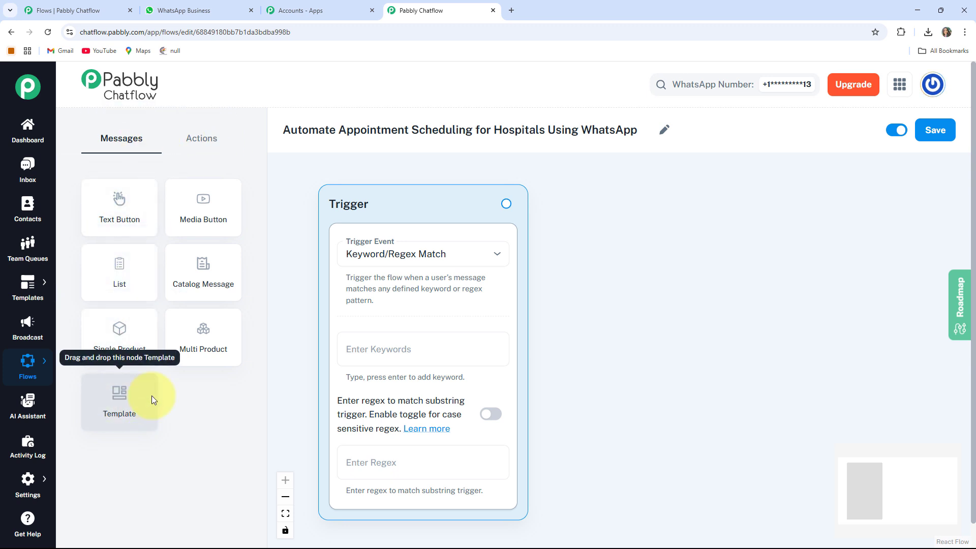
Review the action nodes available for the flow, return to the message nodes, and save the flow
left_click(211, 141)
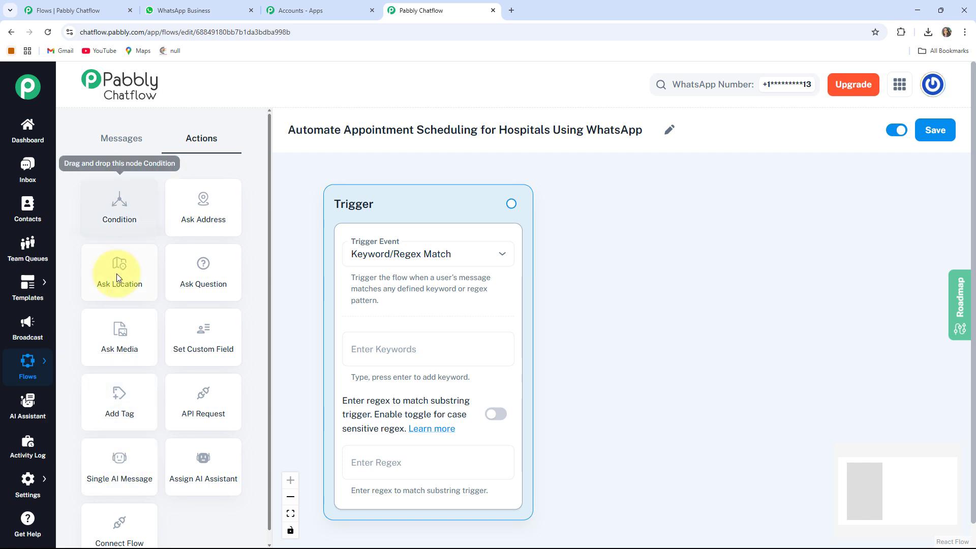
left_click(126, 149)
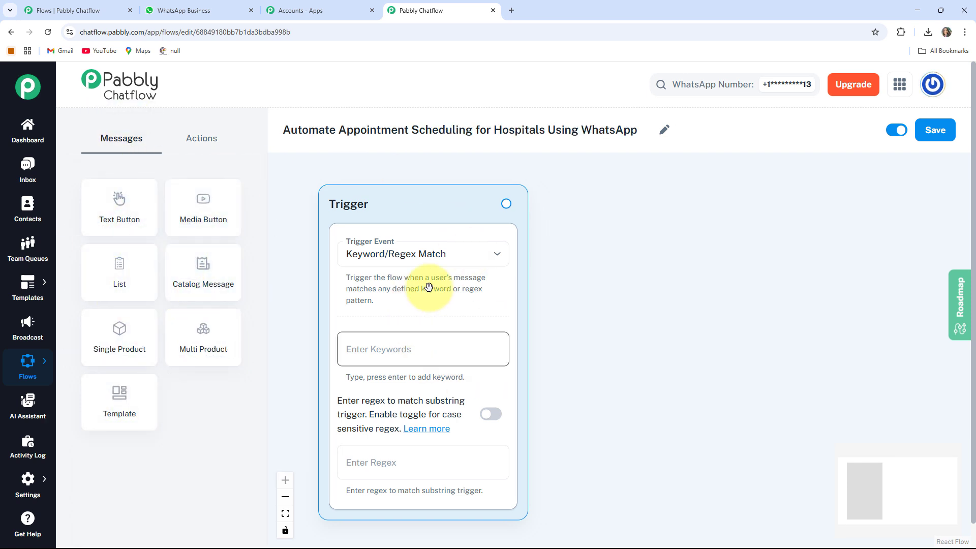
left_click(938, 136)
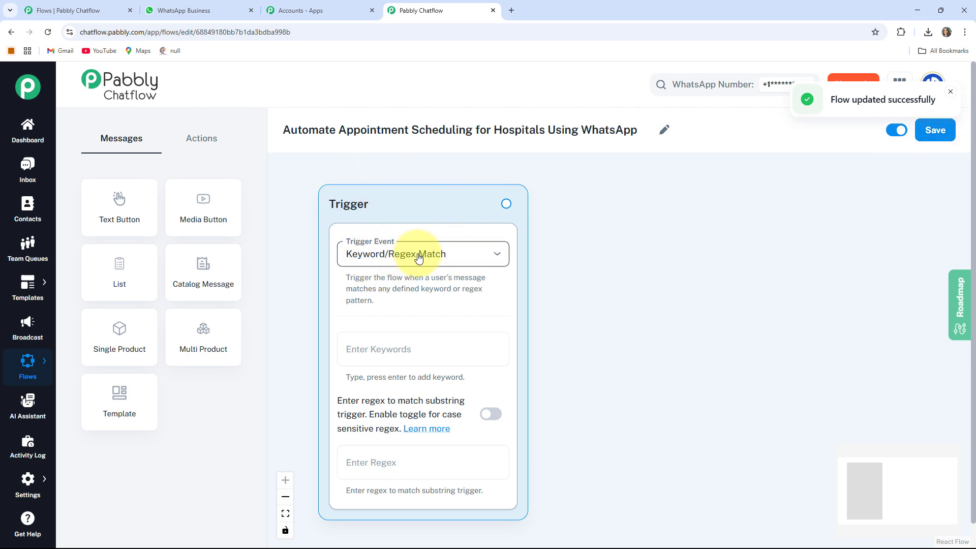
Review the available trigger events and choose Keyword/Regex Match for the Trigger node
left_click(460, 264)
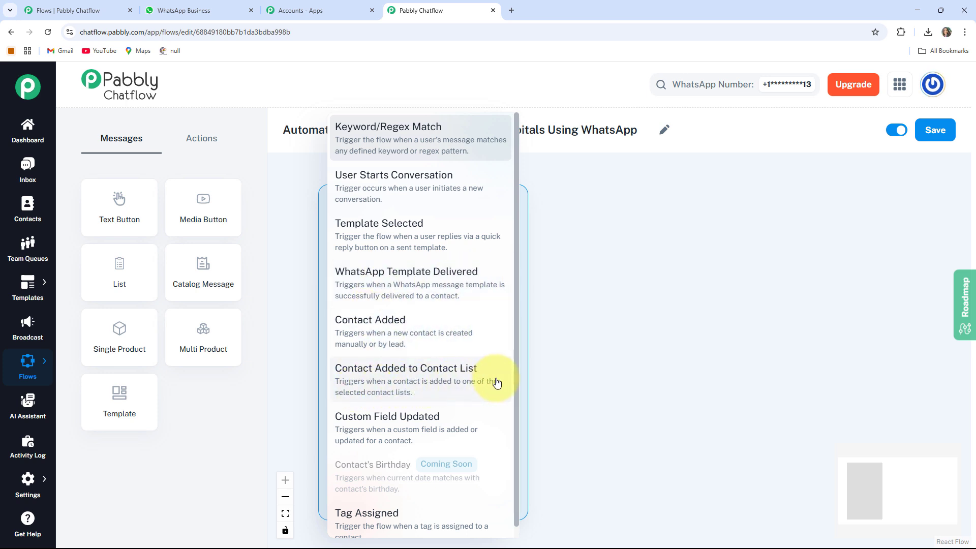
scroll(412, 432, "down", 1)
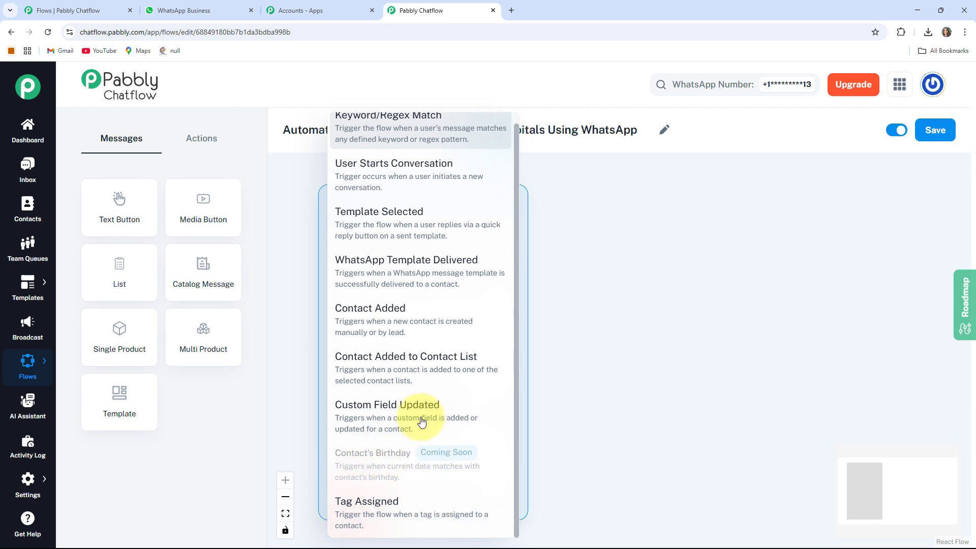
scroll(369, 295, "up", 1)
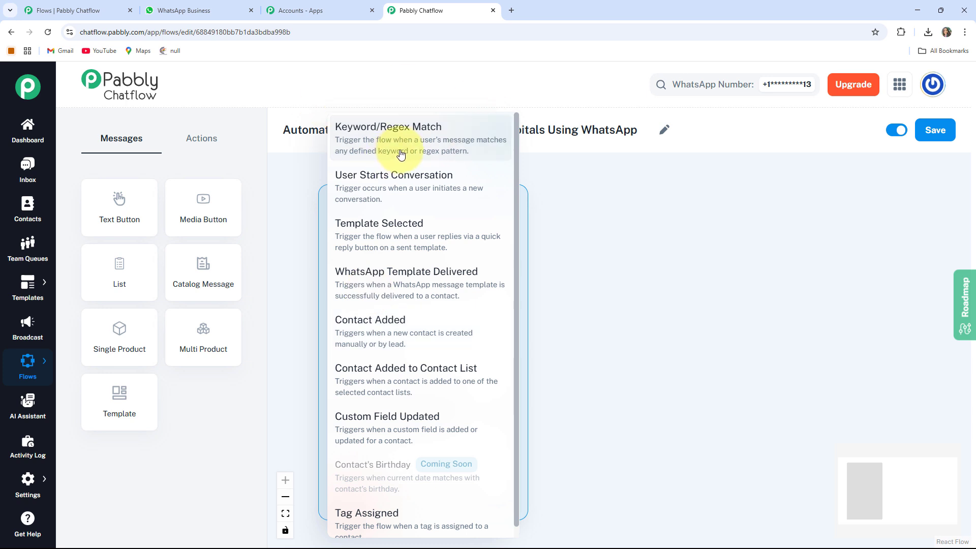
left_click(425, 150)
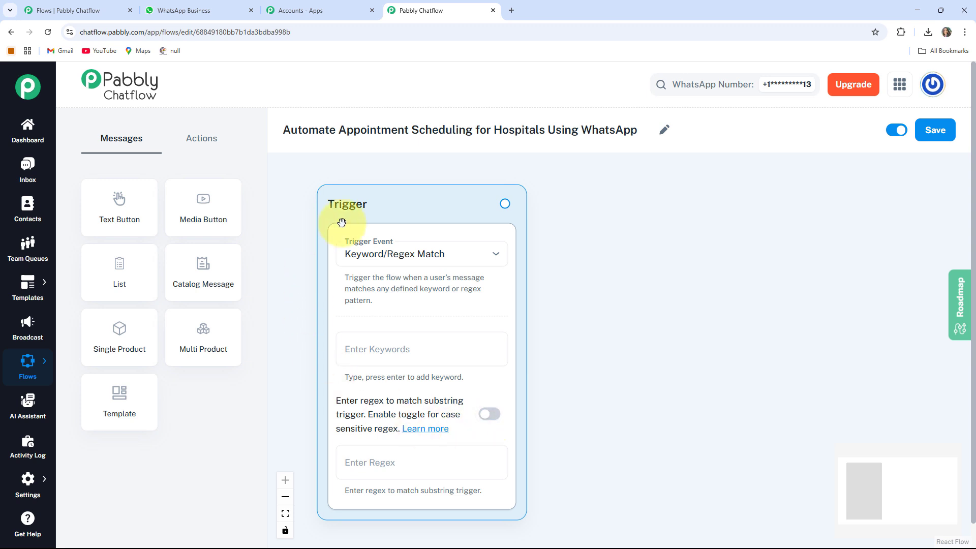
Add the trigger keywords "Book Appointment", "Schedule Visit" and "Consultation"
left_click(369, 351)
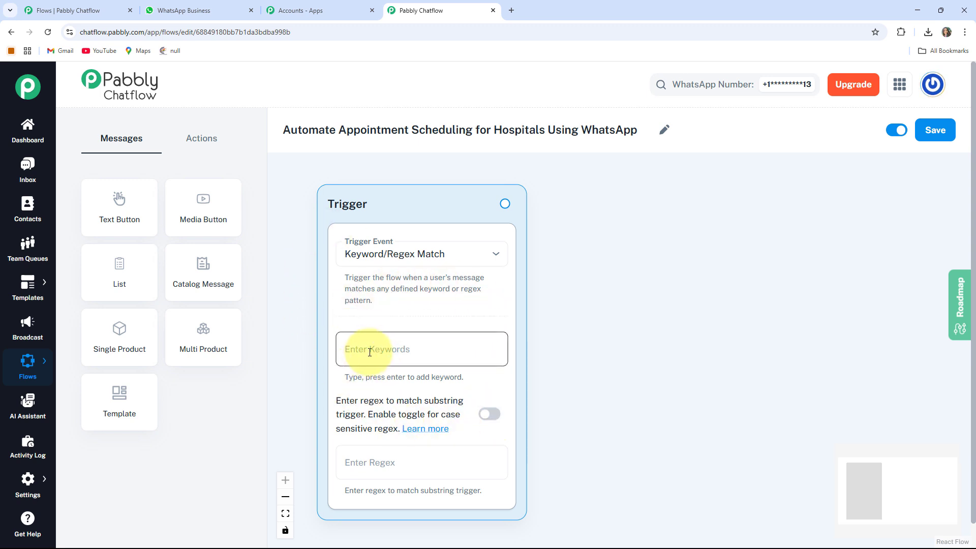
type("Book Appointment")
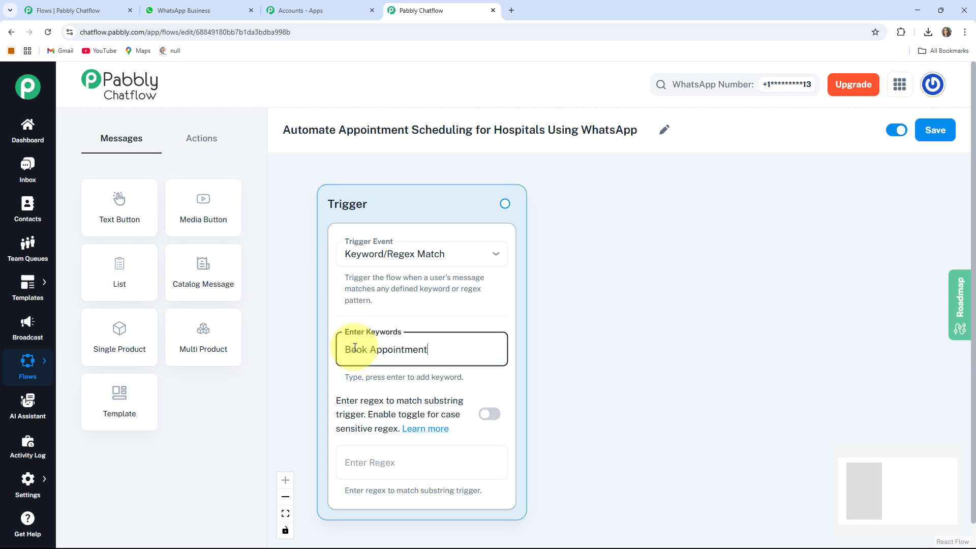
key("Return")
type("Schedule Visit")
key("Return")
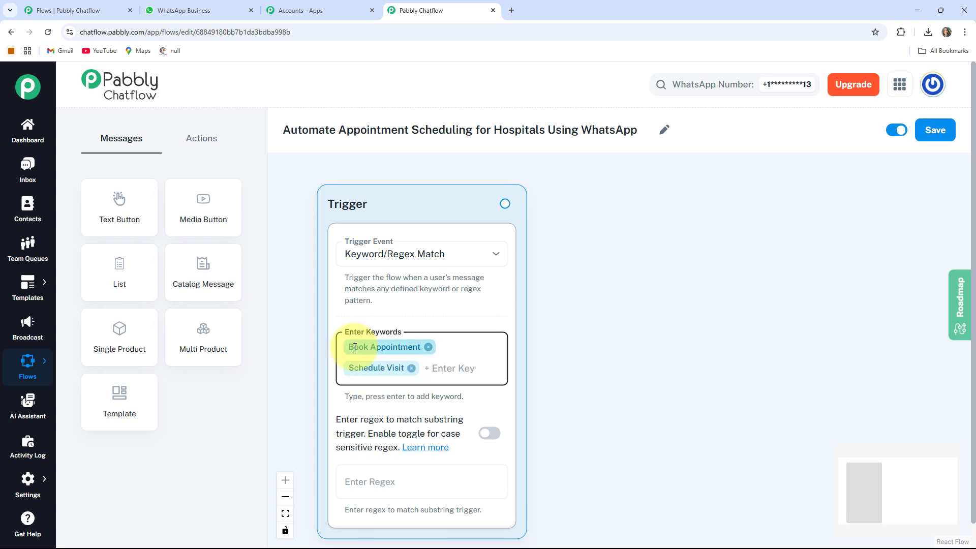
key("Return")
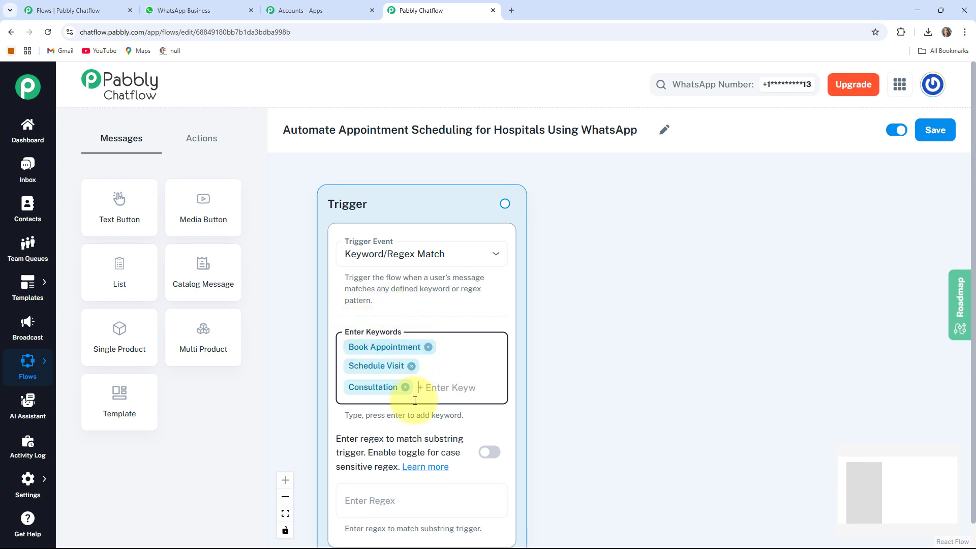
left_click(462, 372)
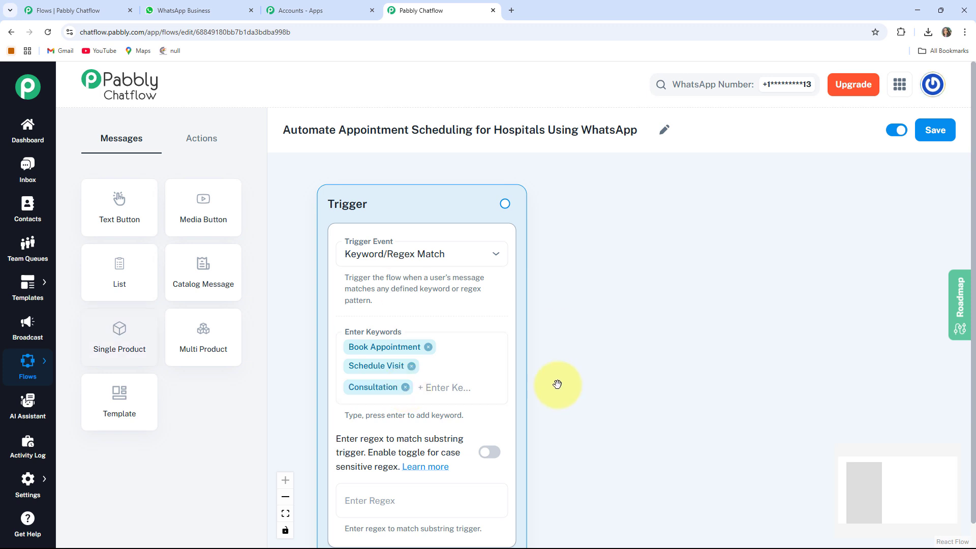
Add a List node linked from the Trigger, with header "Select Department" and body "Please choose a department for your consultation:"
left_click(120, 267)
left_click_drag(495, 377, 607, 193)
left_click_drag(864, 303, 708, 265)
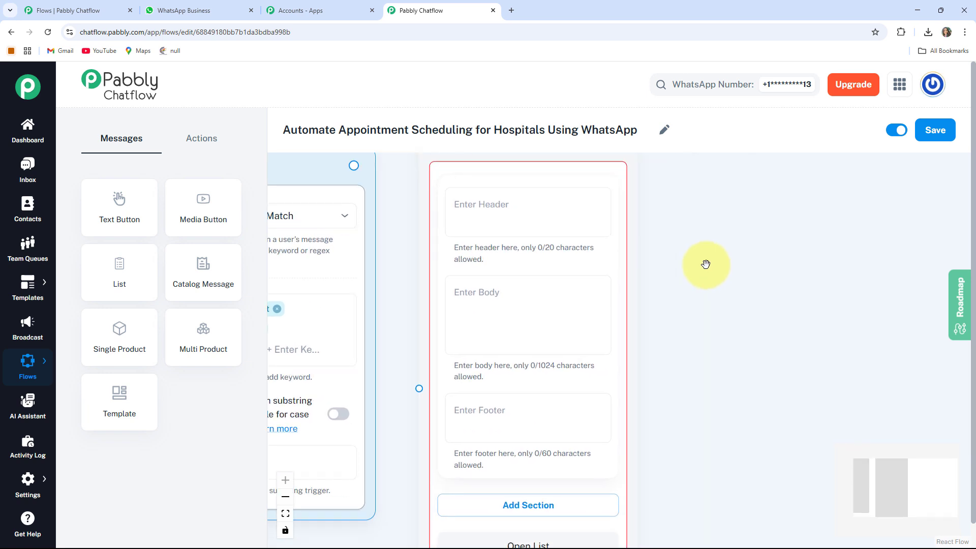
scroll(708, 265, "down", 2)
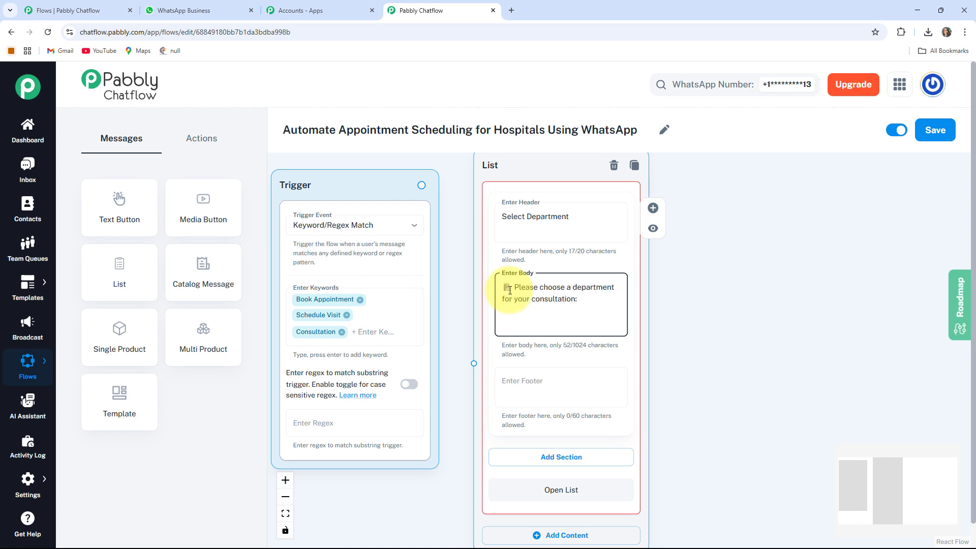
left_click(510, 312)
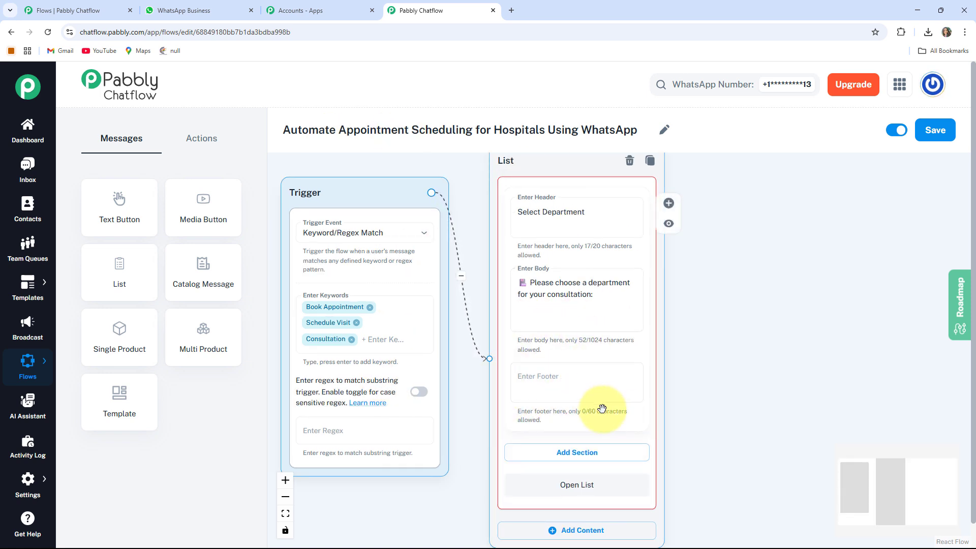
Add a section to the List node and title it "Department List"
scroll(691, 409, "up", 2)
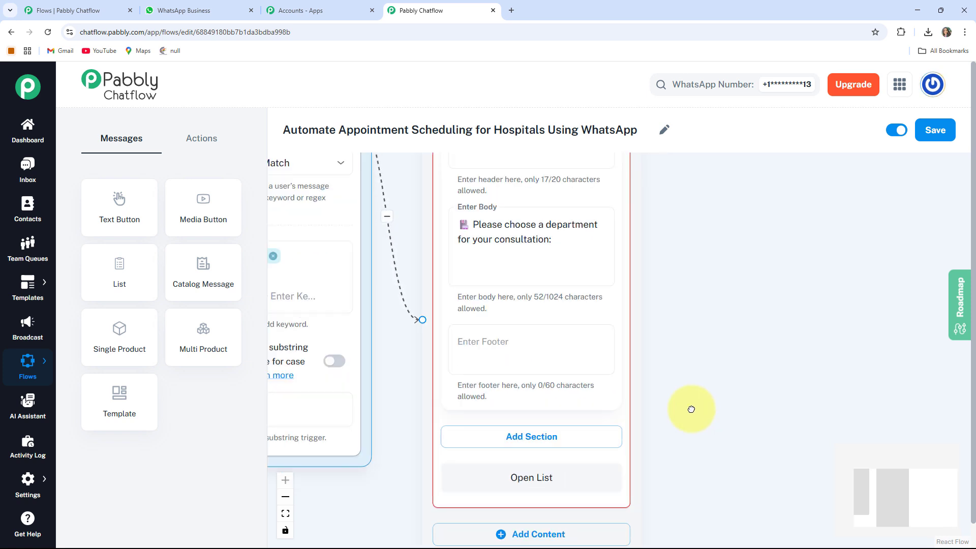
left_click(525, 436)
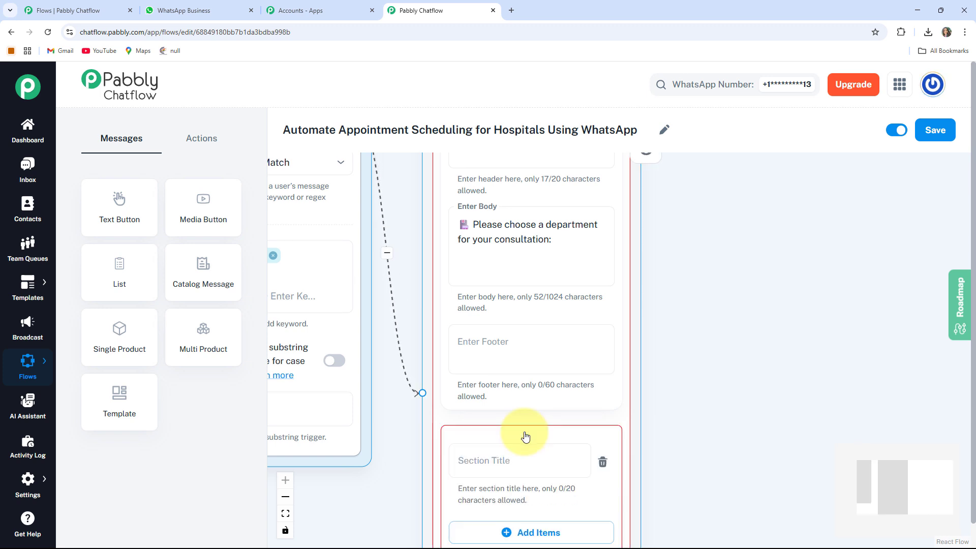
scroll(620, 369, "down", 3)
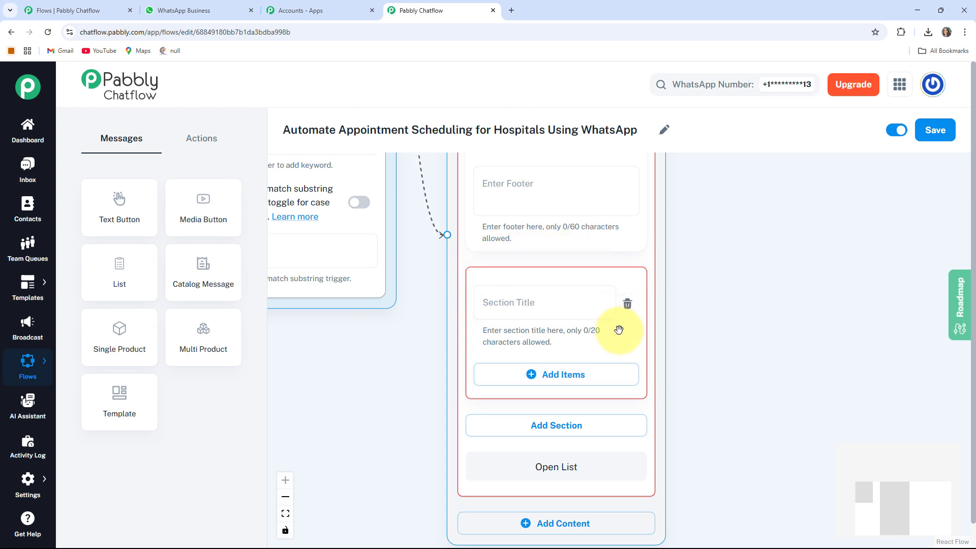
left_click(493, 306)
type("Department List")
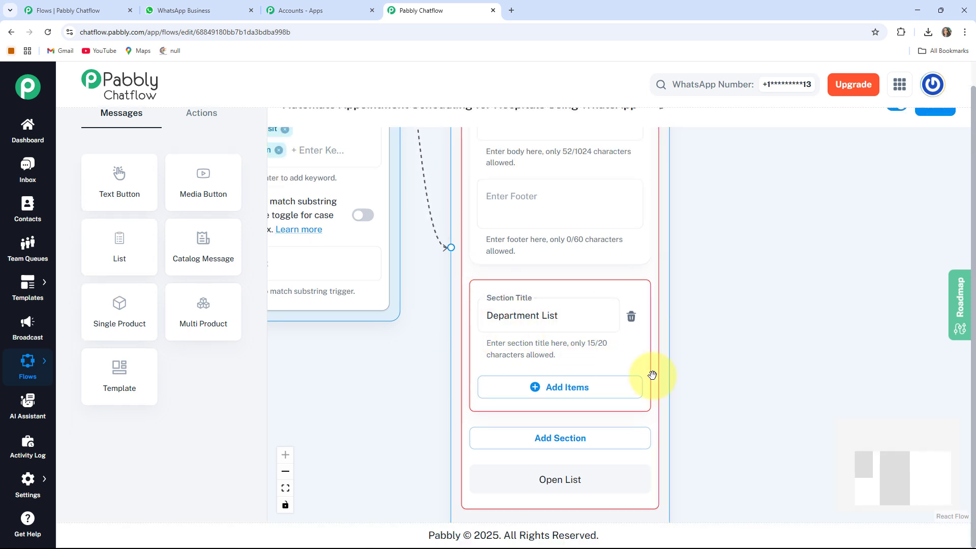
Add an item to the Department List section and title it "1️⃣ Cardiology"
scroll(203, 315, "up", 1)
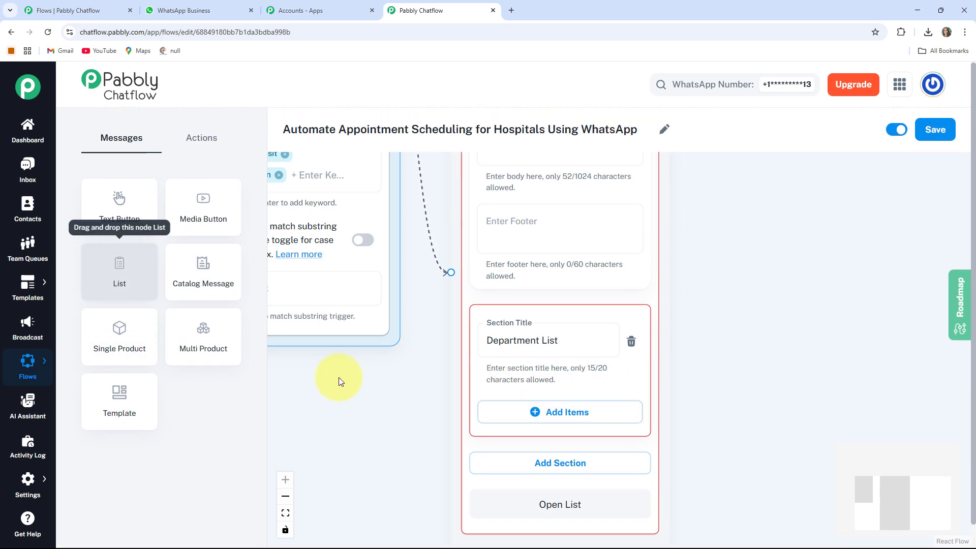
left_click(585, 413)
scroll(649, 331, "down", 5)
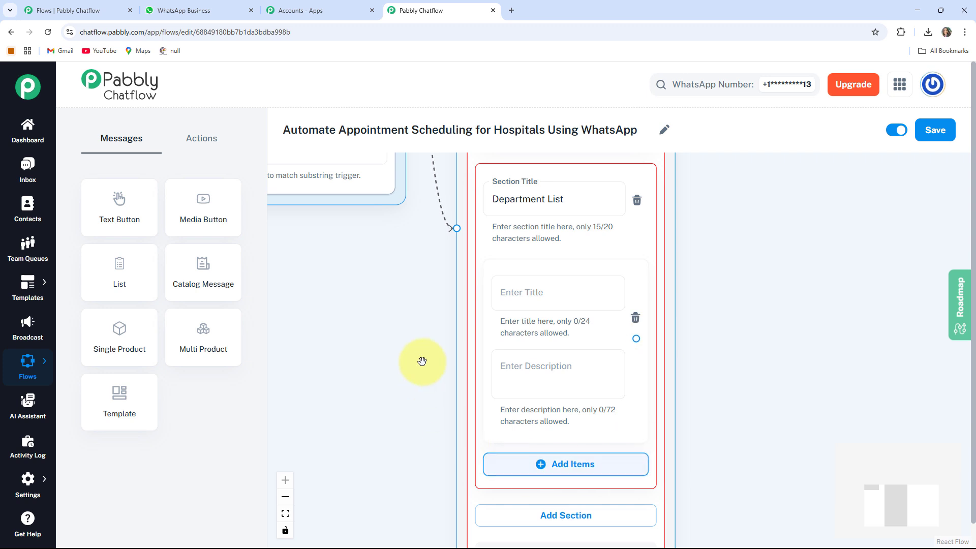
left_click(529, 296)
type("1️⃣ Cardiology")
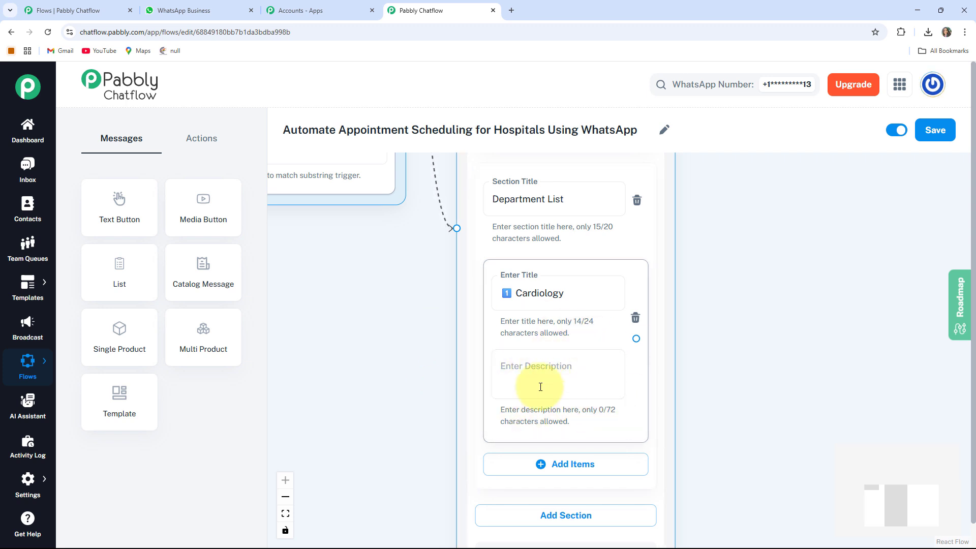
Add three more items to the Department List section, titled "2️⃣ Dermatology", "3️⃣ Orthopedics" and "4️⃣ General Medicine"
left_click_drag(747, 429, 725, 322)
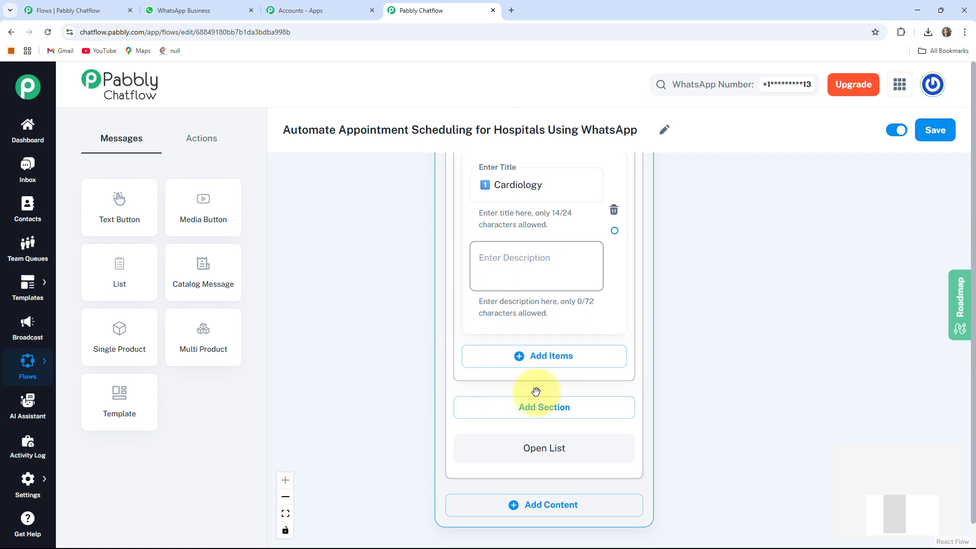
left_click(567, 363)
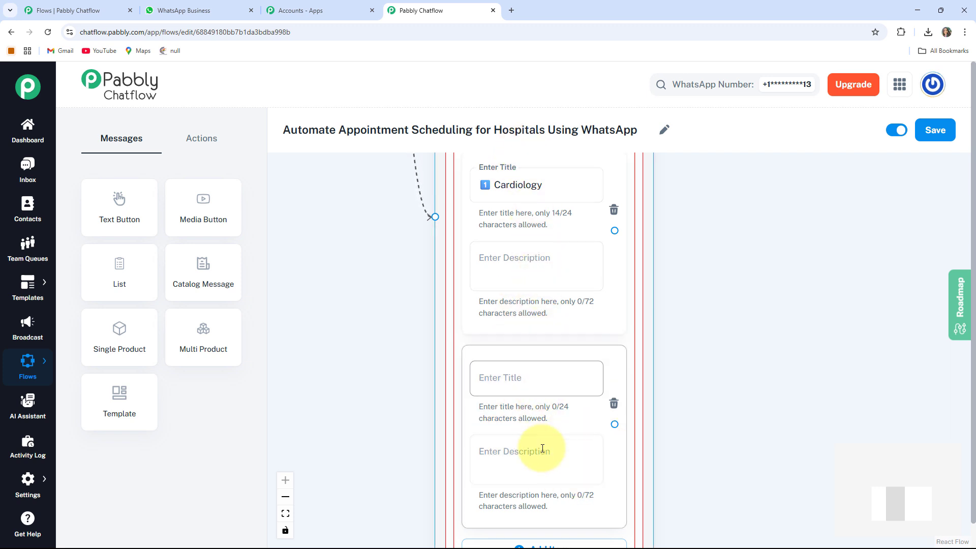
left_click_drag(720, 401, 720, 324)
left_click(554, 480)
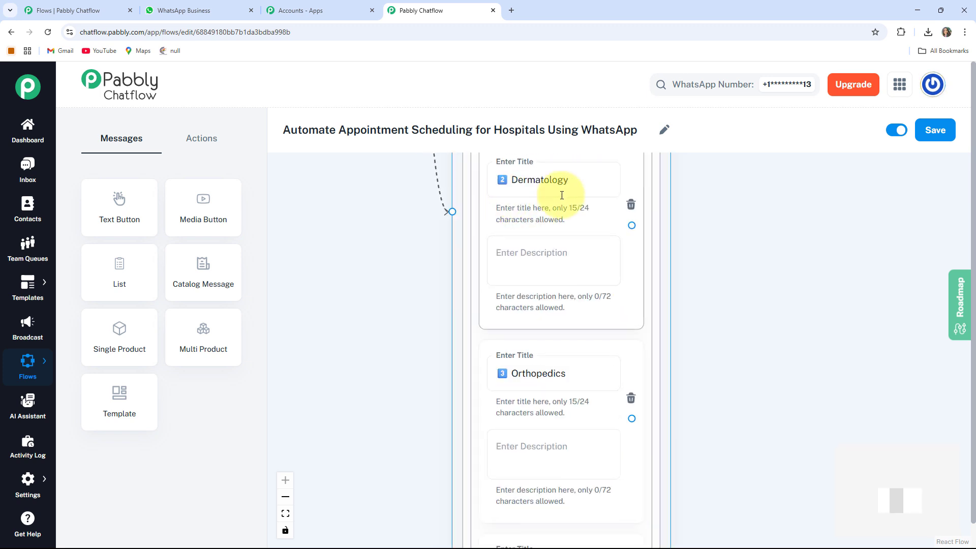
scroll(771, 329, "down", 5)
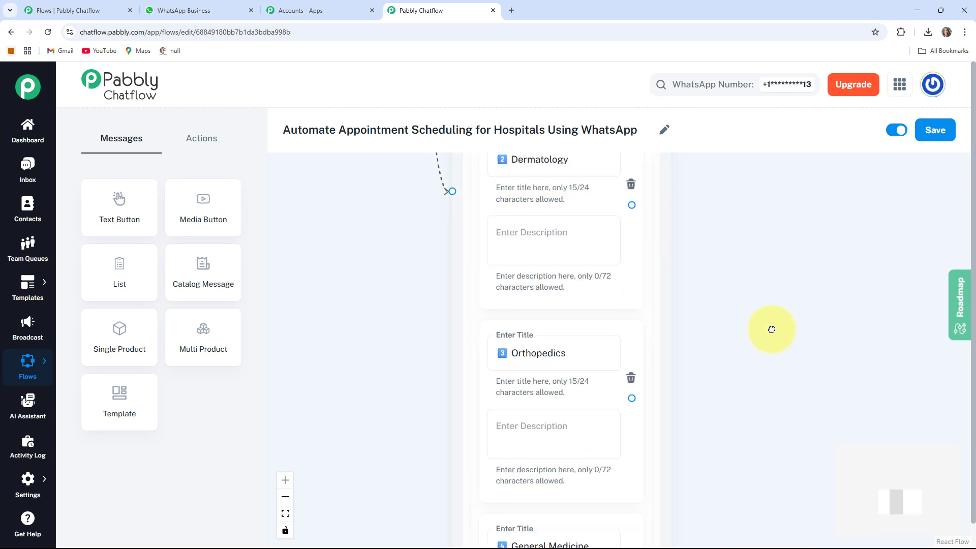
scroll(609, 312, "down", 2)
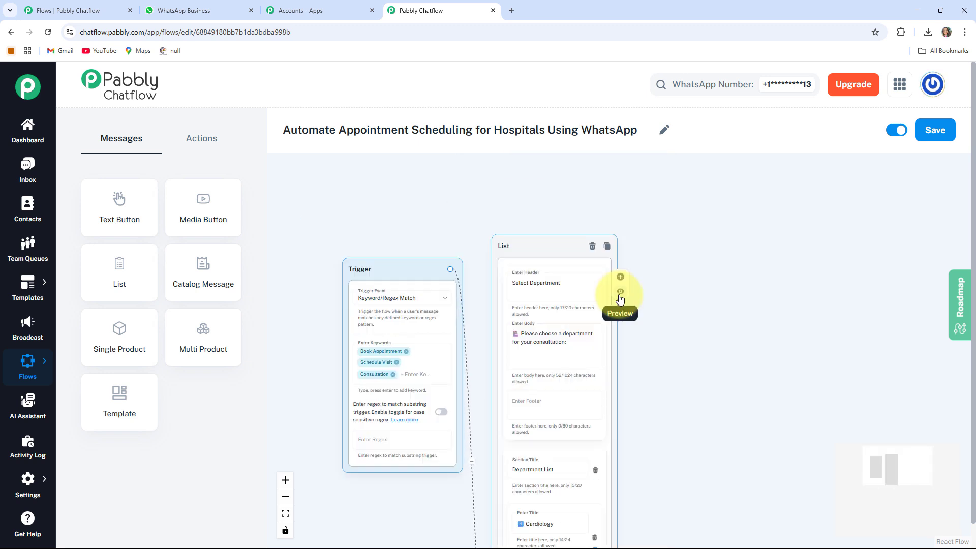
Preview the List message with its department options expanded, and close the preview
left_click(619, 291)
left_click(798, 314)
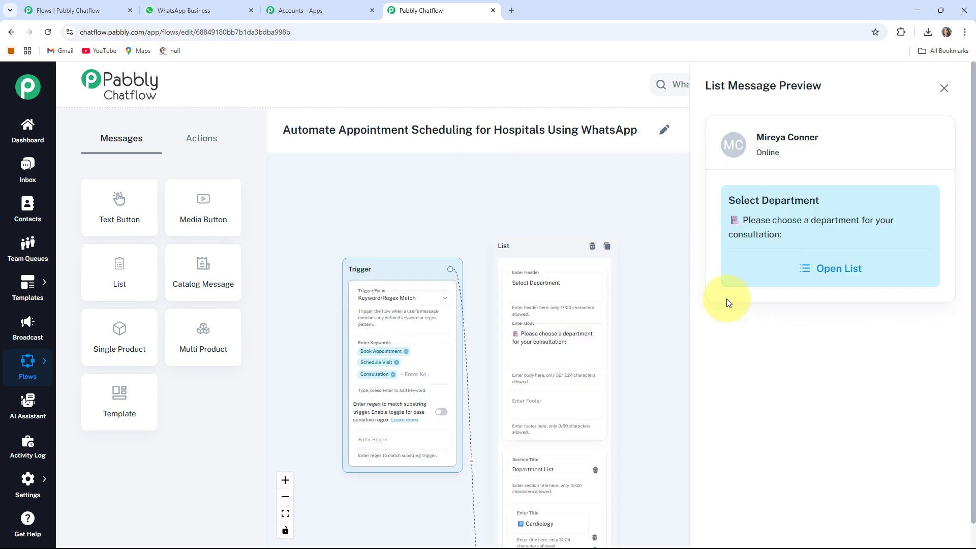
left_click(810, 272)
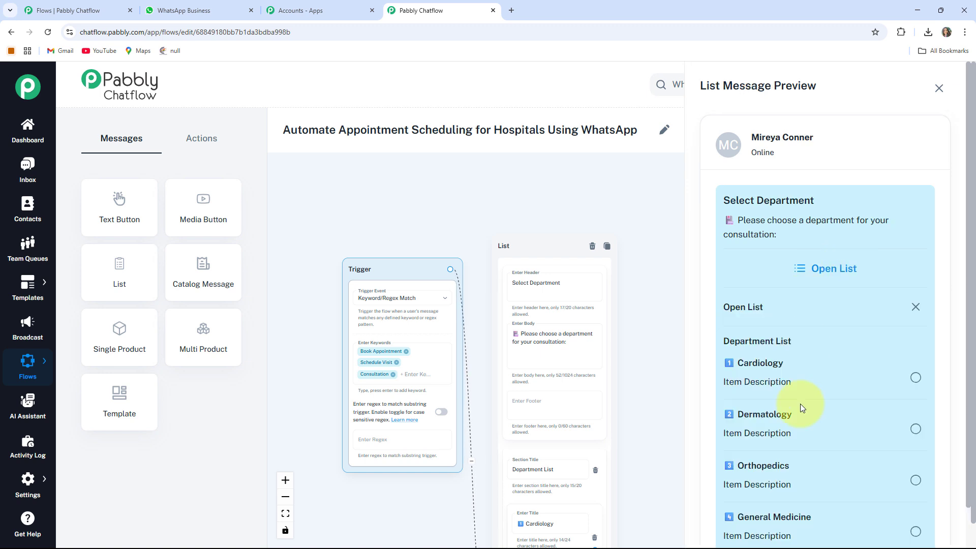
scroll(799, 484, "down", 1)
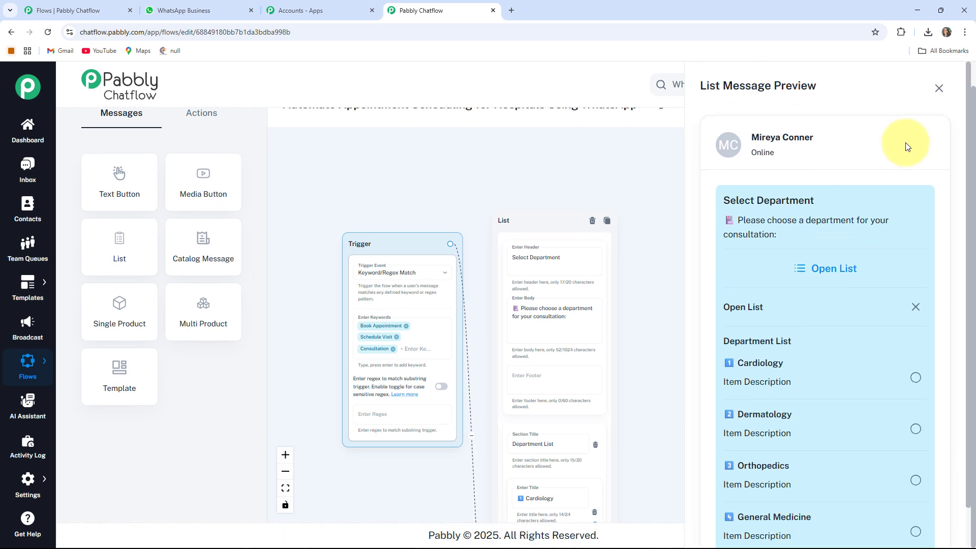
left_click(938, 88)
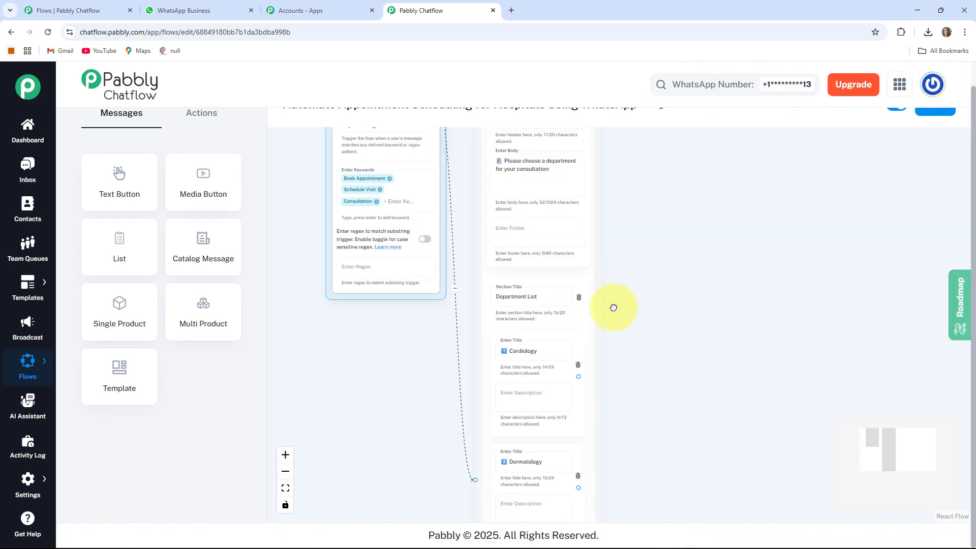
Add an Ask Question node beside the List node with the message "👤 Can I have your full name?"
left_click_drag(621, 295, 619, 310)
scroll(640, 341, "down", 1)
scroll(663, 395, "up", 2)
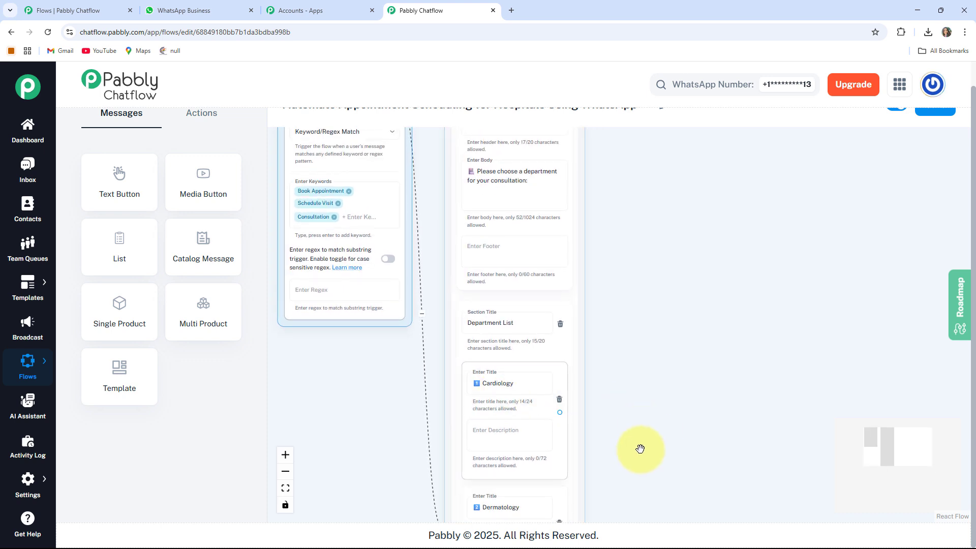
left_click_drag(638, 451, 649, 248)
scroll(788, 398, "down", 3)
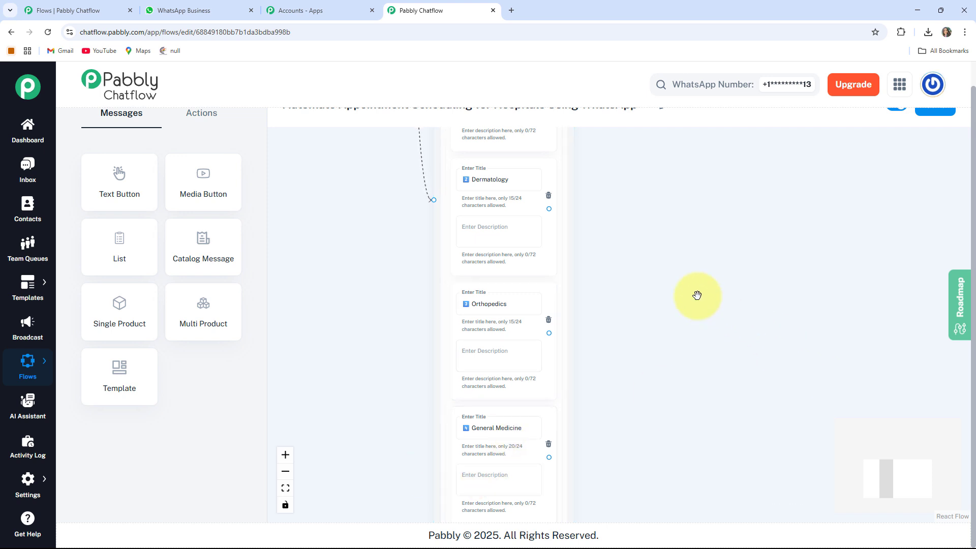
scroll(697, 295, "up", 3)
scroll(630, 317, "up", 4)
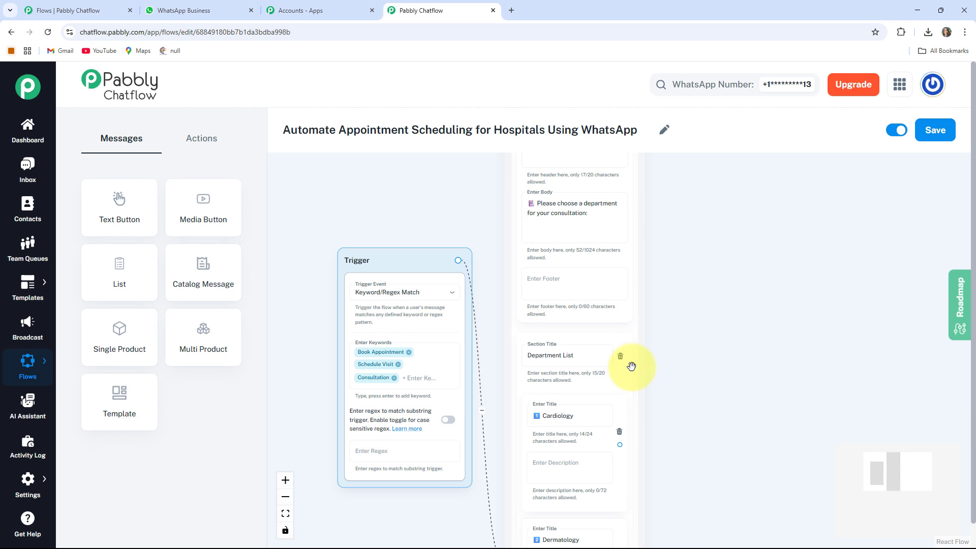
left_click(211, 144)
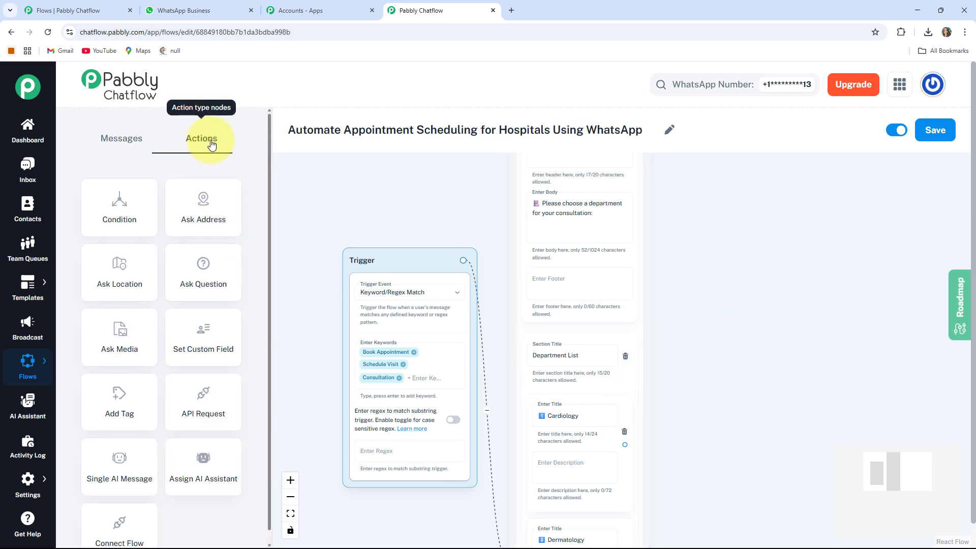
left_click_drag(213, 267, 427, 369)
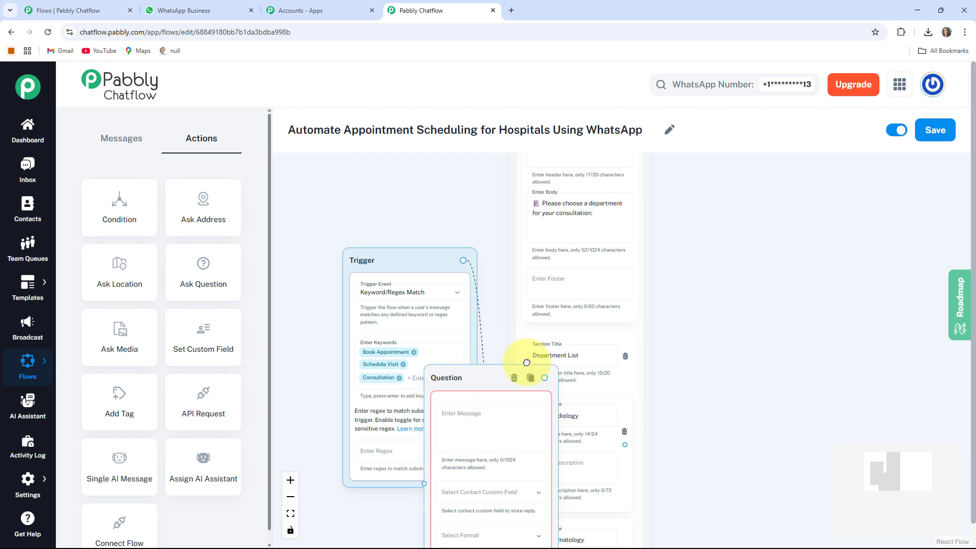
left_click_drag(526, 362, 717, 277)
left_click_drag(747, 211, 622, 253)
left_click_drag(612, 320, 615, 291)
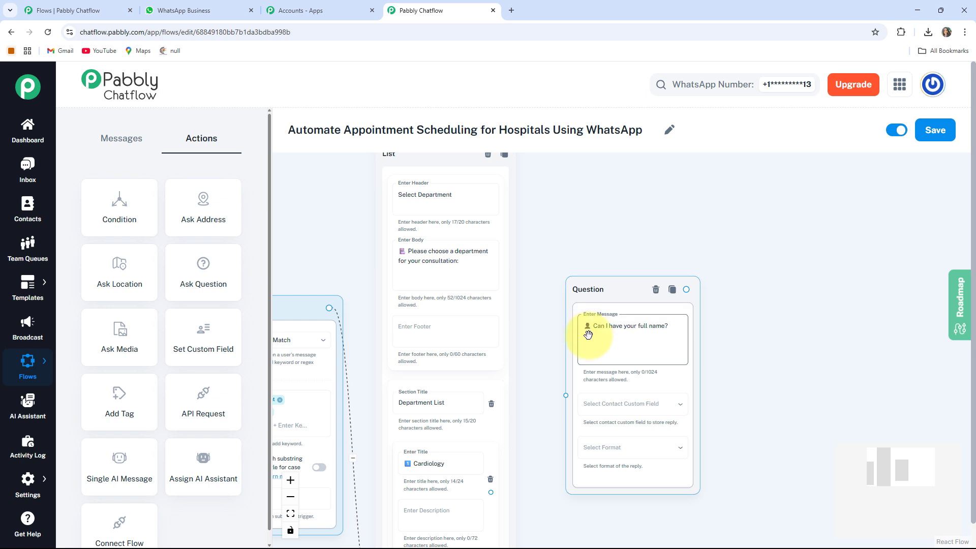
scroll(723, 364, "up", 2)
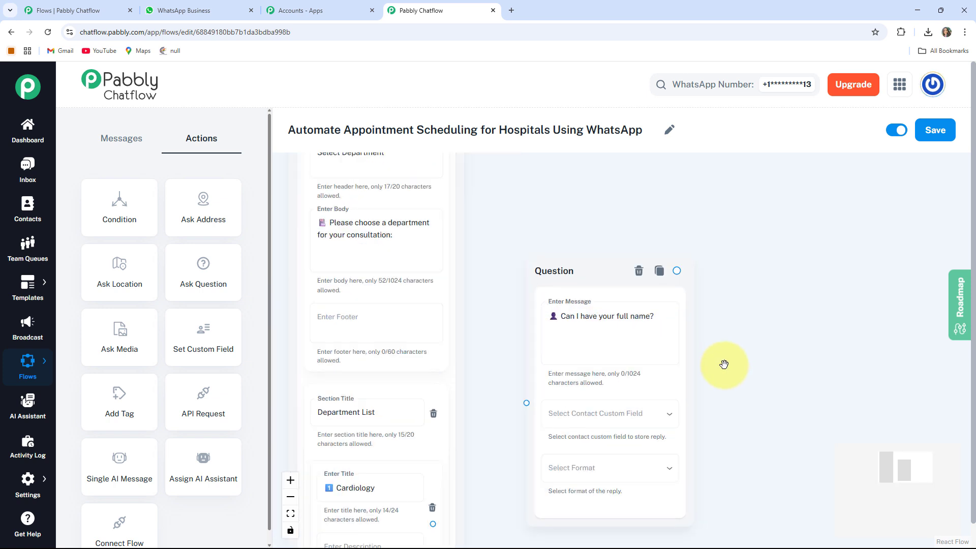
Store the full-name question's reply in the FullName contact custom field and set its format to Text
left_click(594, 414)
scroll(589, 419, "down", 2)
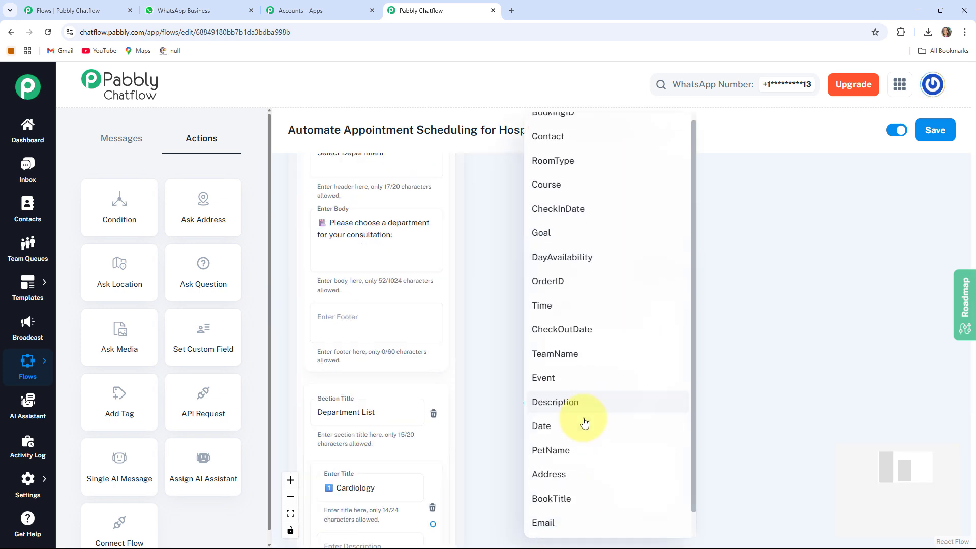
left_click(561, 524)
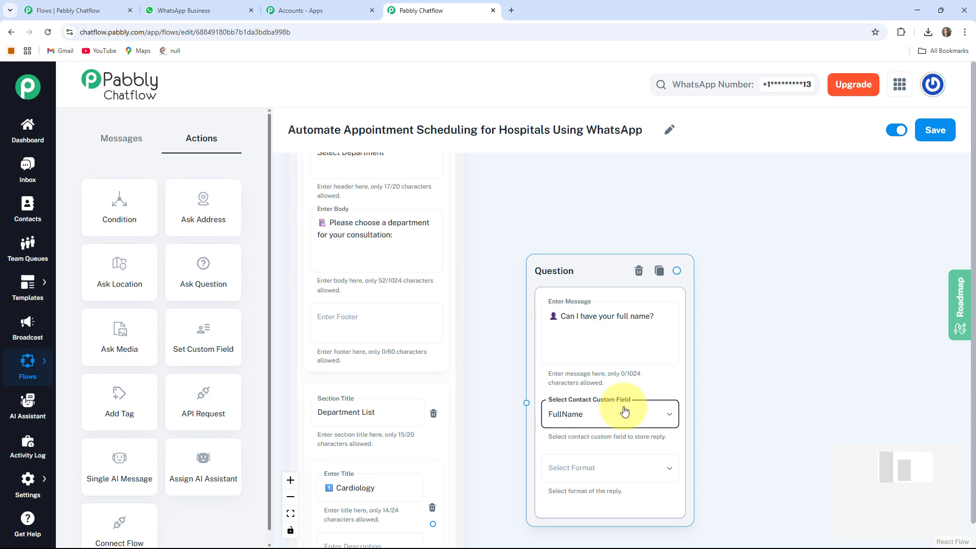
left_click(584, 468)
left_click(571, 406)
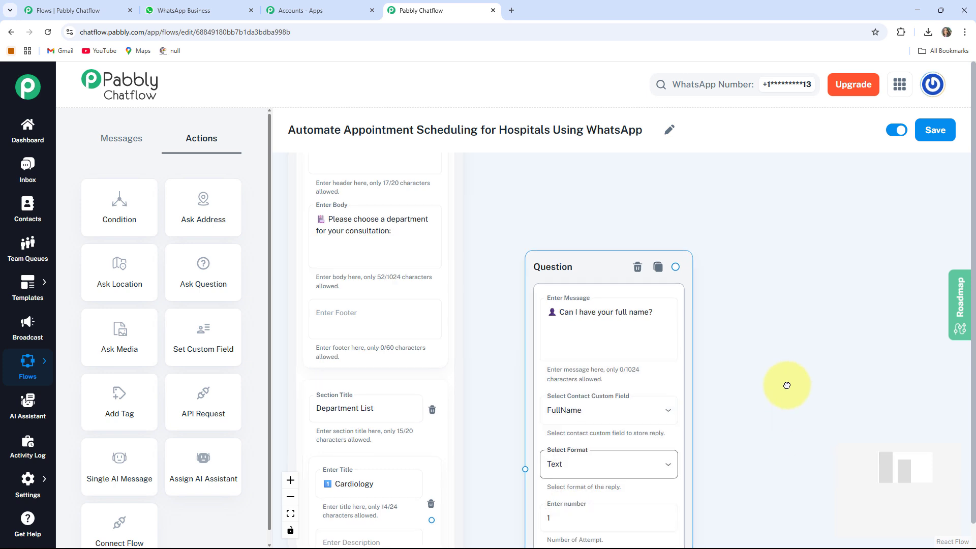
scroll(630, 374, "down", 4)
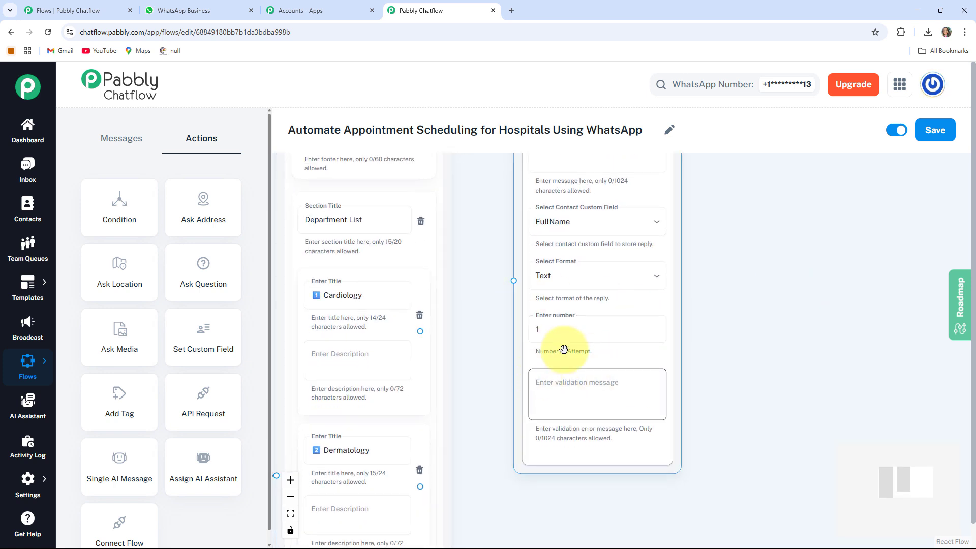
left_click(601, 404)
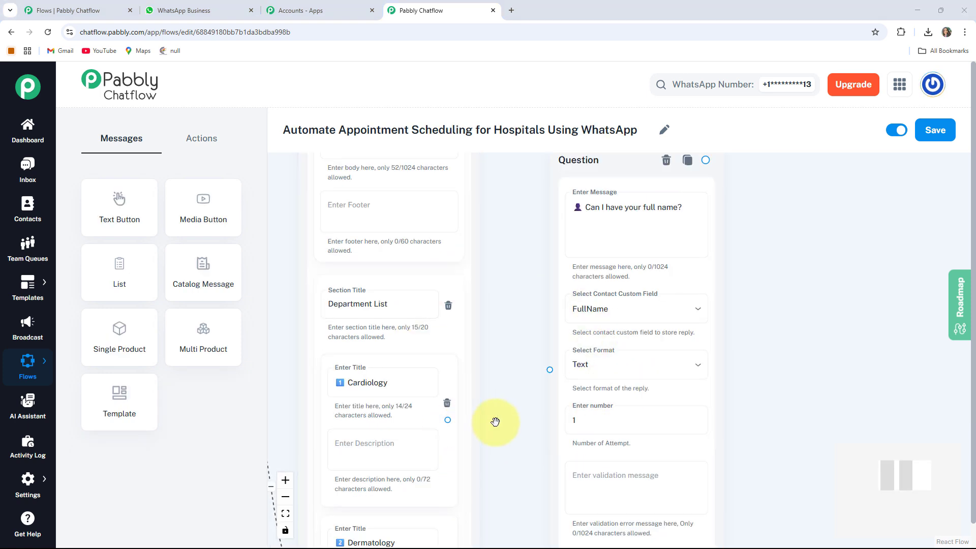
Connect the Cardiology, Dermatology, Orthopedics and General Medicine items to the full-name Question node
left_click_drag(495, 422, 601, 367)
scroll(605, 370, "down", 3)
scroll(576, 376, "down", 3)
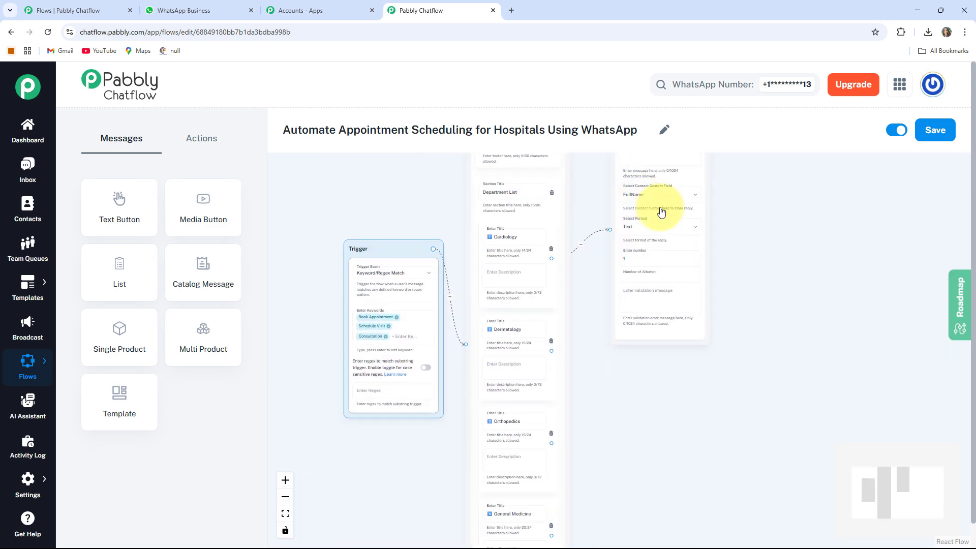
scroll(584, 376, "up", 3)
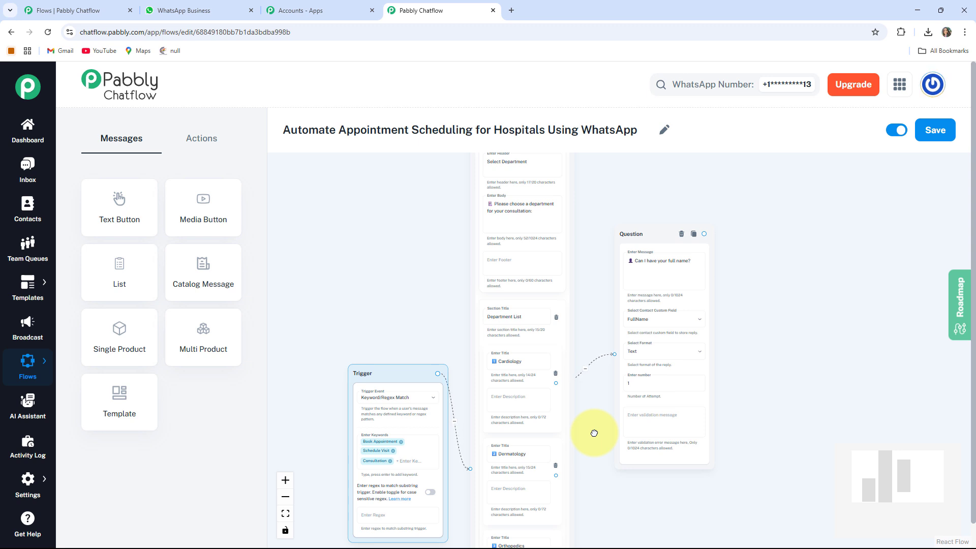
scroll(582, 344, "down", 4)
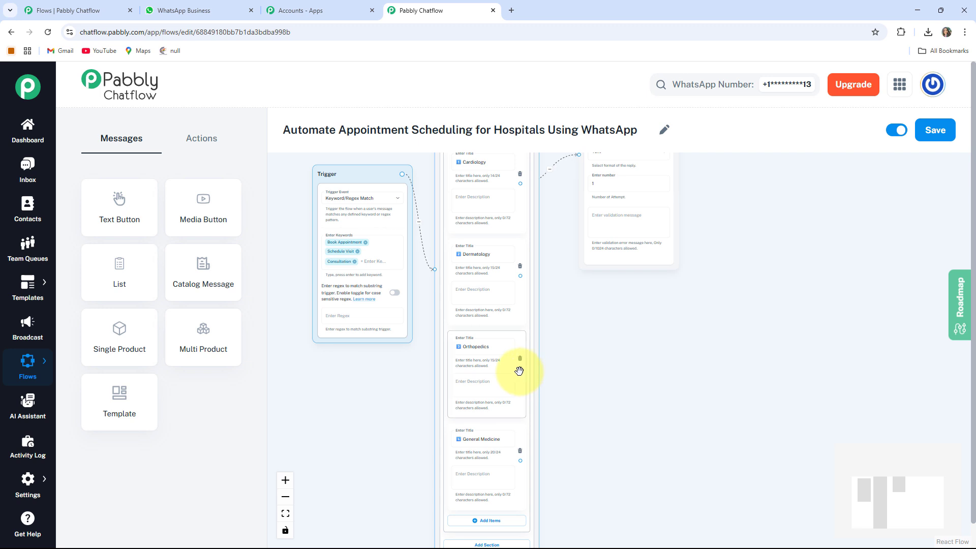
left_click_drag(572, 157, 579, 326)
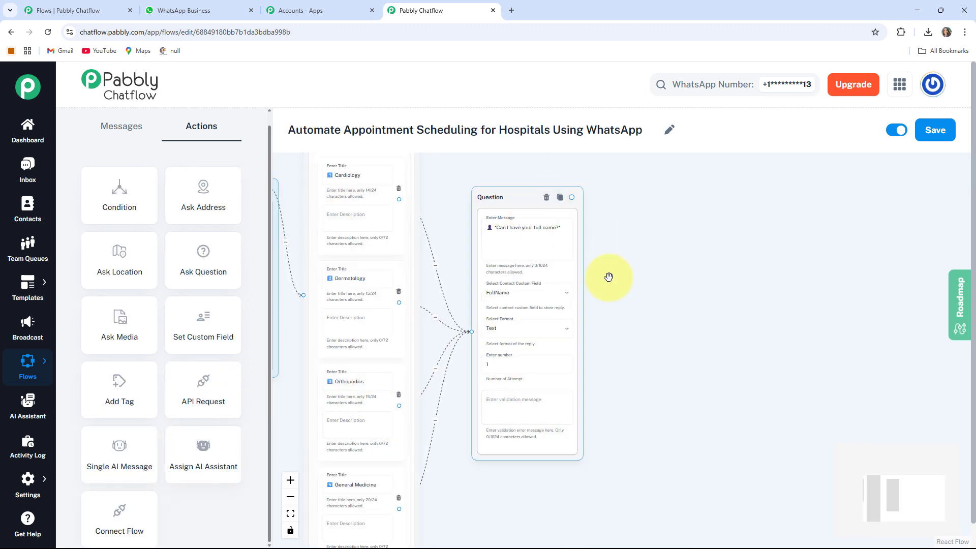
Add a second Ask Question node with the message "Please share your contact number for appointment confirmation."
left_click_drag(668, 374, 605, 359)
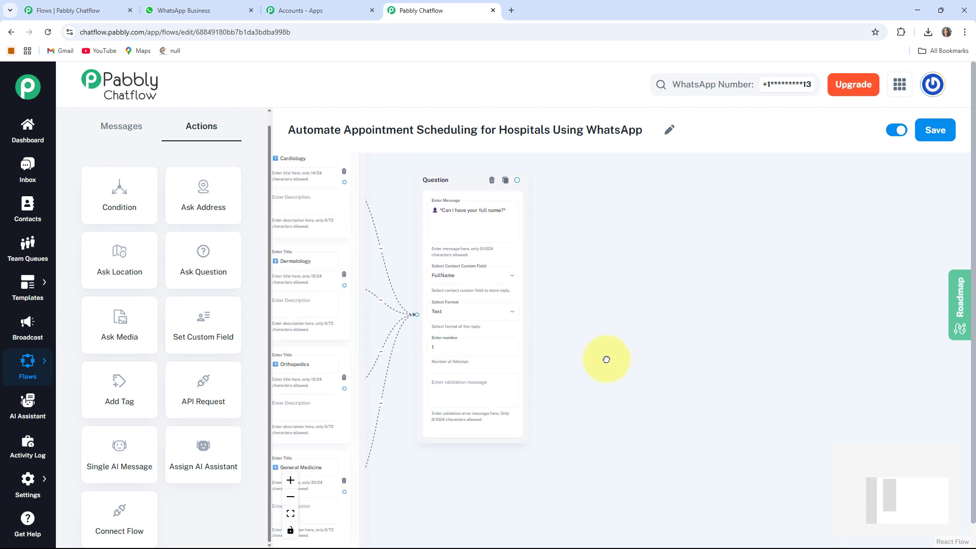
scroll(604, 361, "up", 2)
scroll(590, 312, "down", 2)
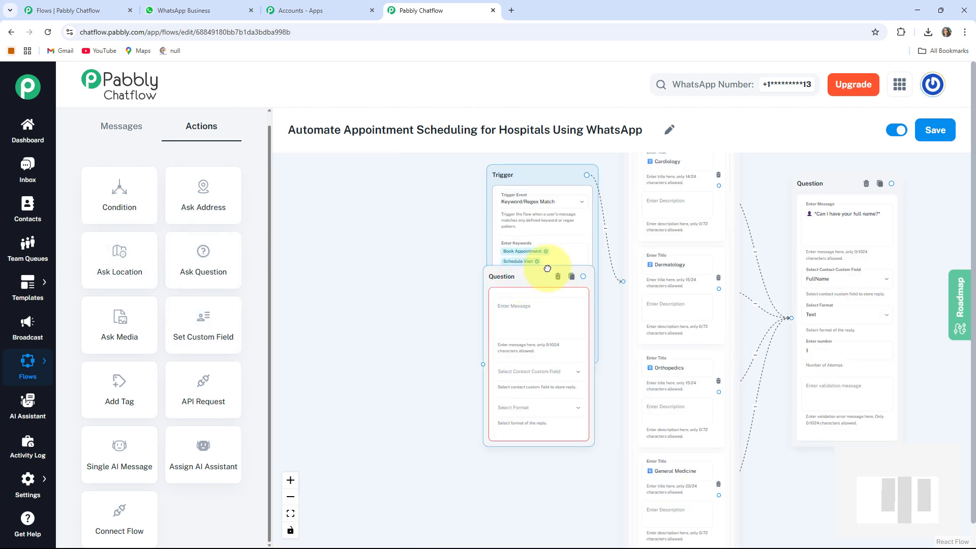
left_click_drag(515, 278, 802, 237)
left_click_drag(771, 468, 654, 480)
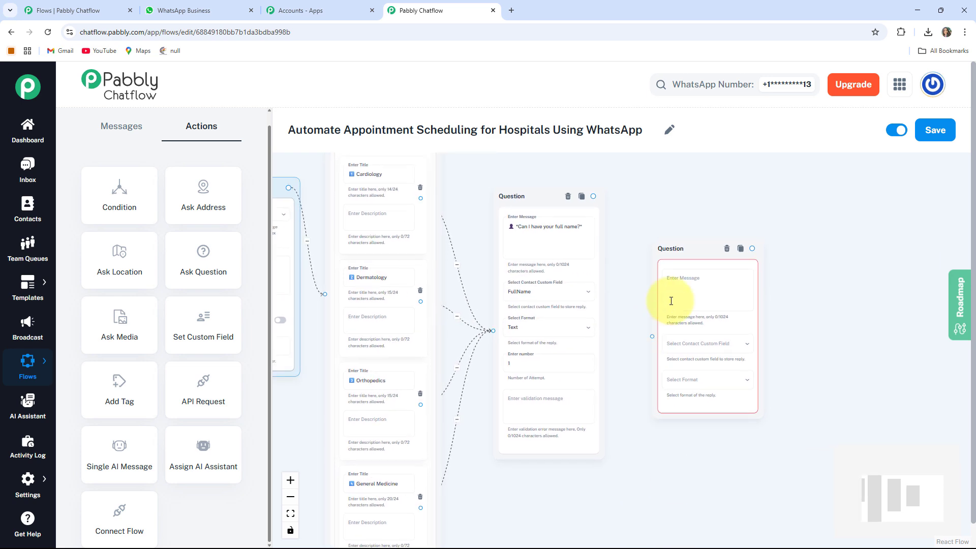
left_click(671, 301)
type("Please share your contact number for appointment confirmation.")
Store the contact-number question's reply in the ContactNumber custom field and set its format to Any
scroll(676, 298, "up", 3)
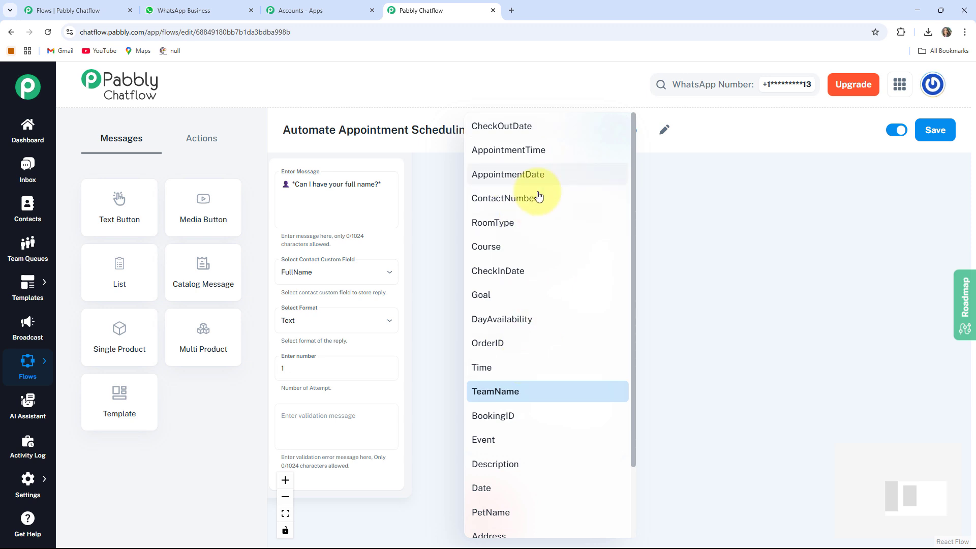
left_click(539, 197)
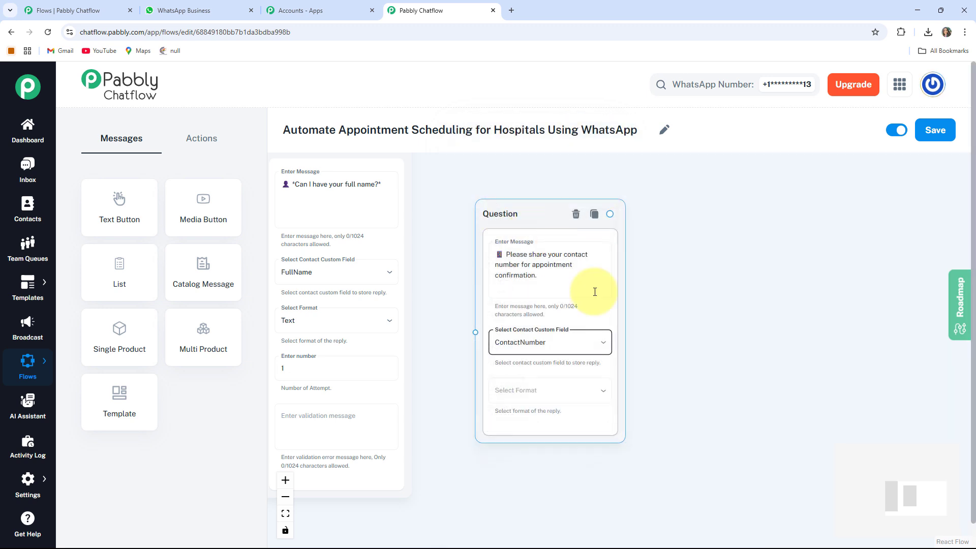
left_click(544, 394)
left_click(498, 381)
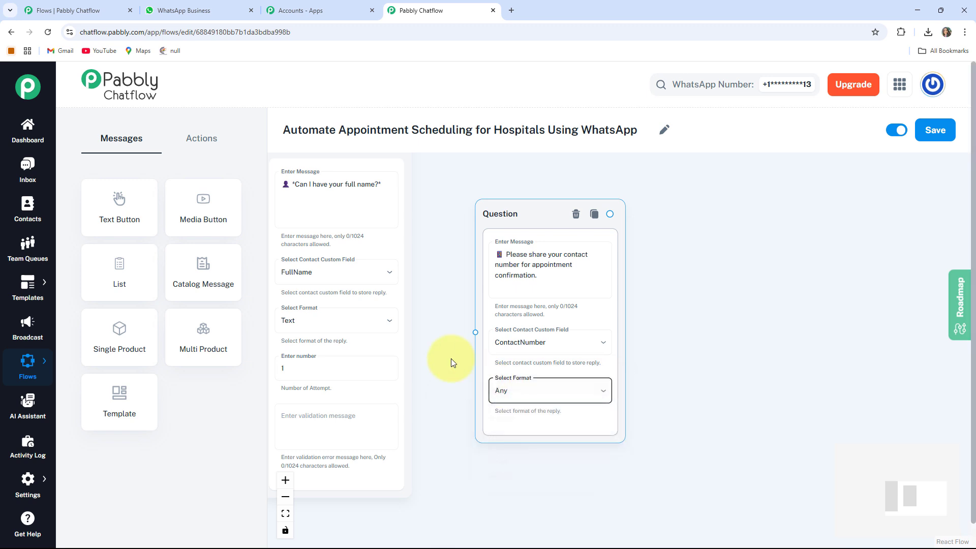
Connect the full-name Question node to the contact-number Question node and move the latter closer to it
left_click_drag(433, 312, 523, 400)
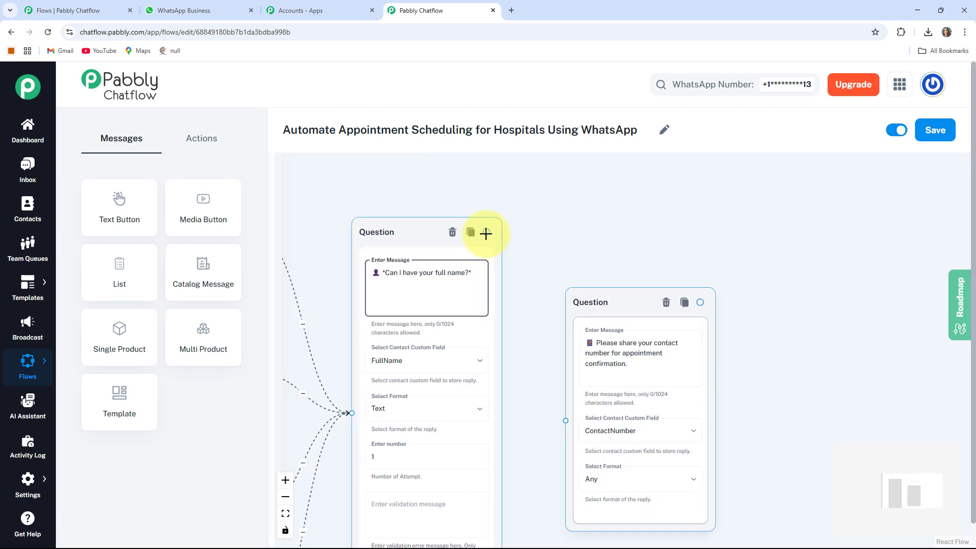
left_click_drag(486, 233, 535, 365)
left_click_drag(565, 429, 565, 426)
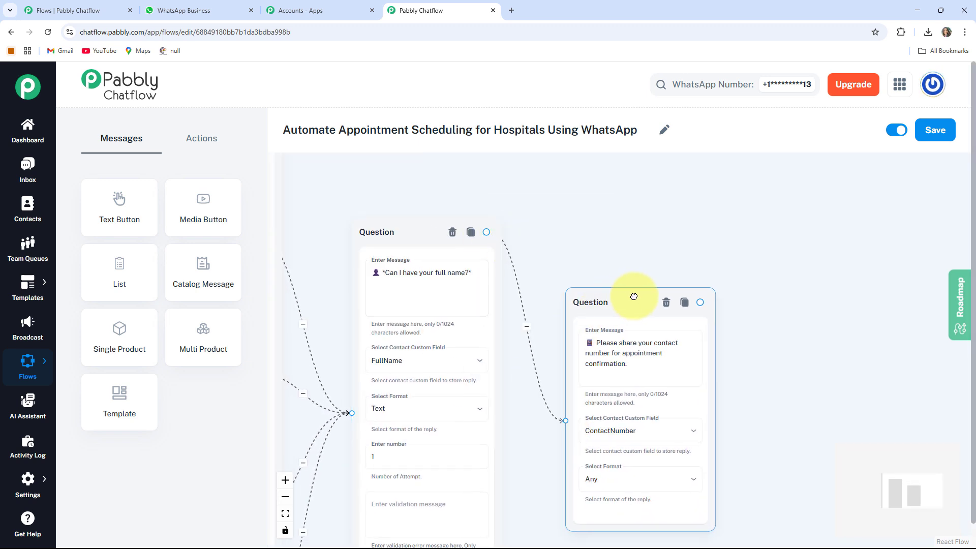
left_click_drag(637, 296, 600, 279)
left_click_drag(722, 399, 655, 329)
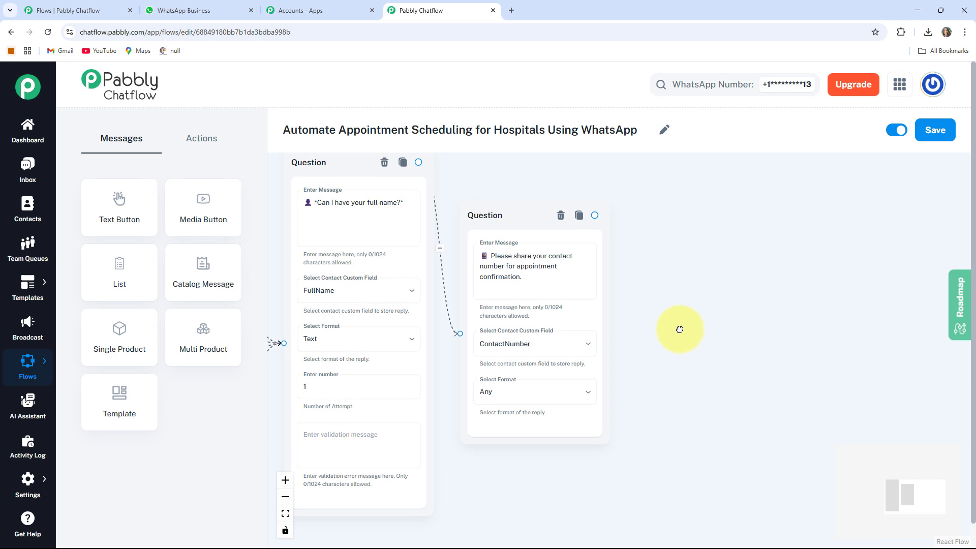
left_click_drag(680, 327, 564, 323)
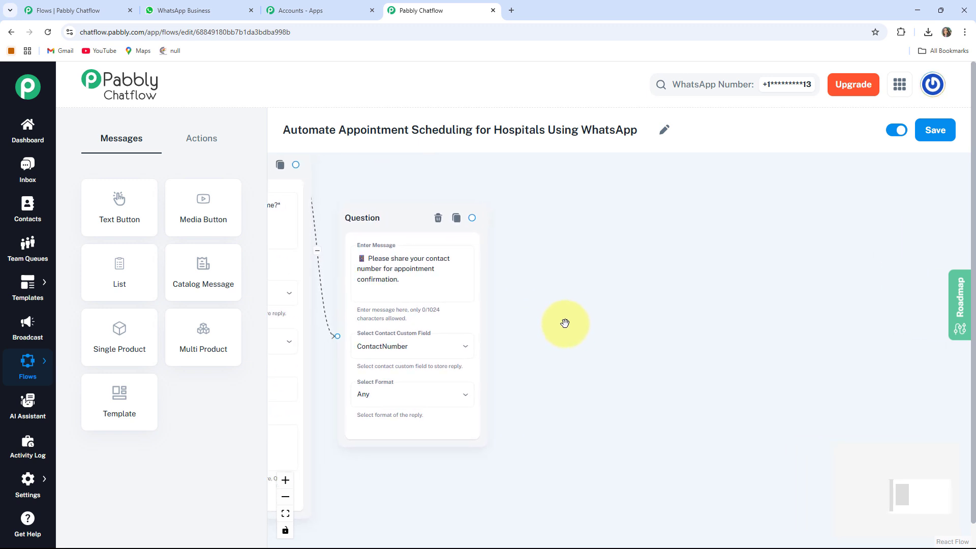
Add a third Ask Question node with the message "Please provide your preferred date for the consultation."
left_click_drag(533, 361, 637, 341)
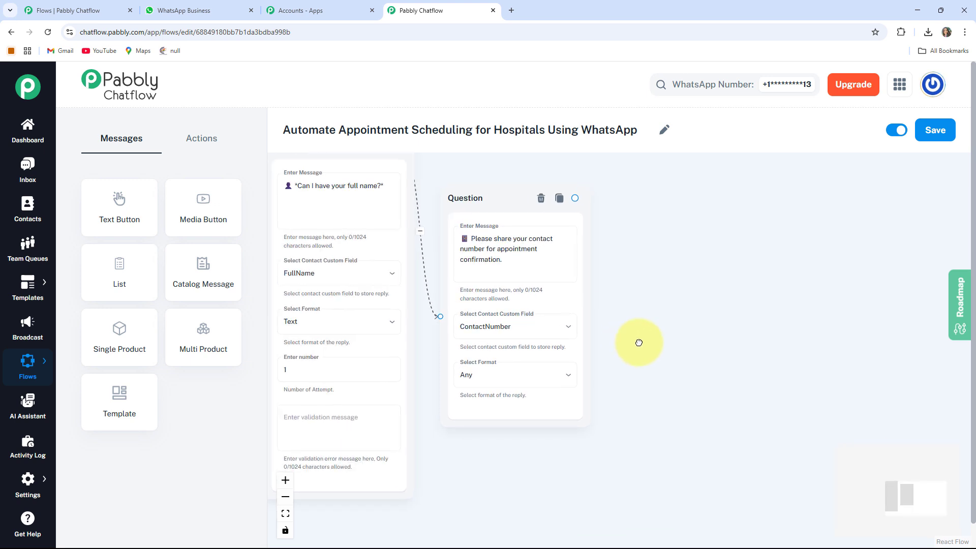
left_click(186, 144)
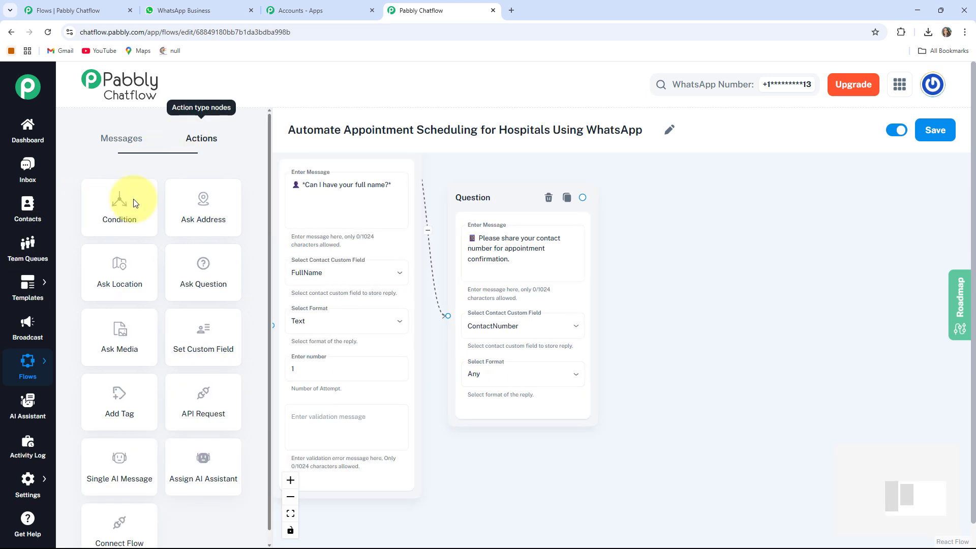
left_click_drag(203, 269, 679, 207)
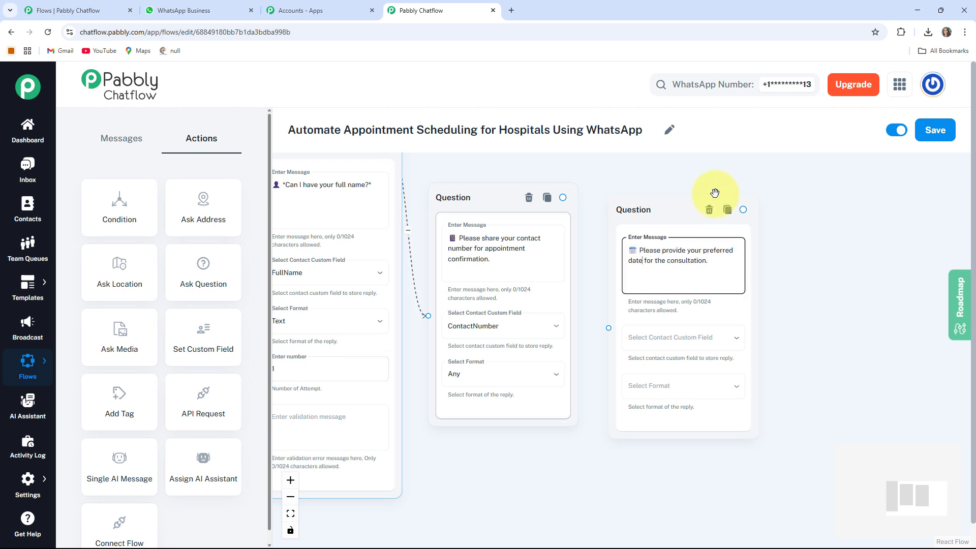
left_click(681, 275)
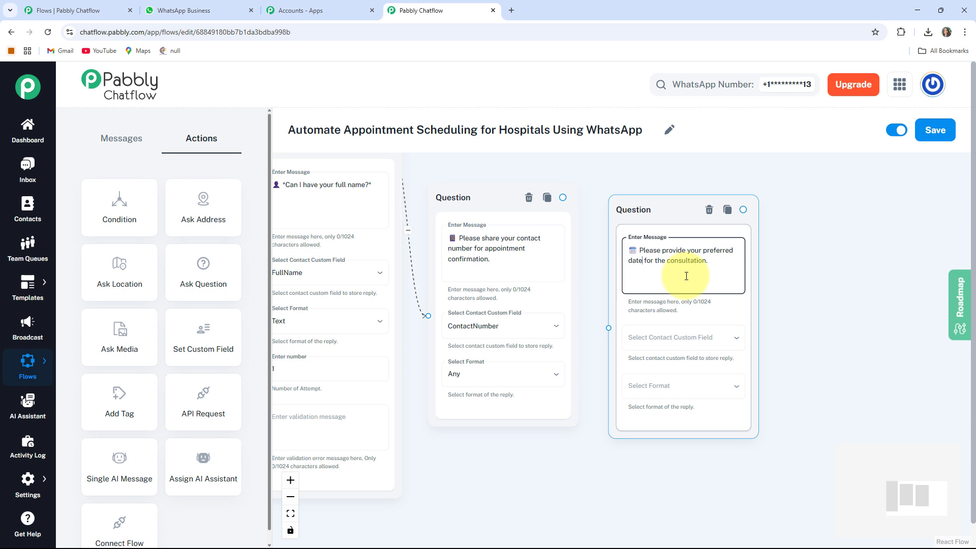
Store the preferred-date reply in the AppointmentDate custom field, with the format Date and 1 attempt
left_click(693, 336)
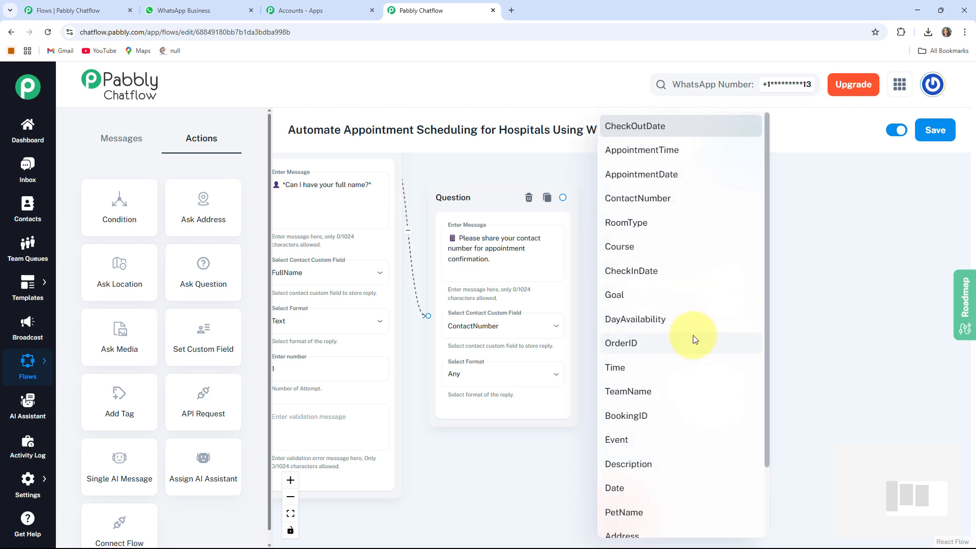
left_click(647, 175)
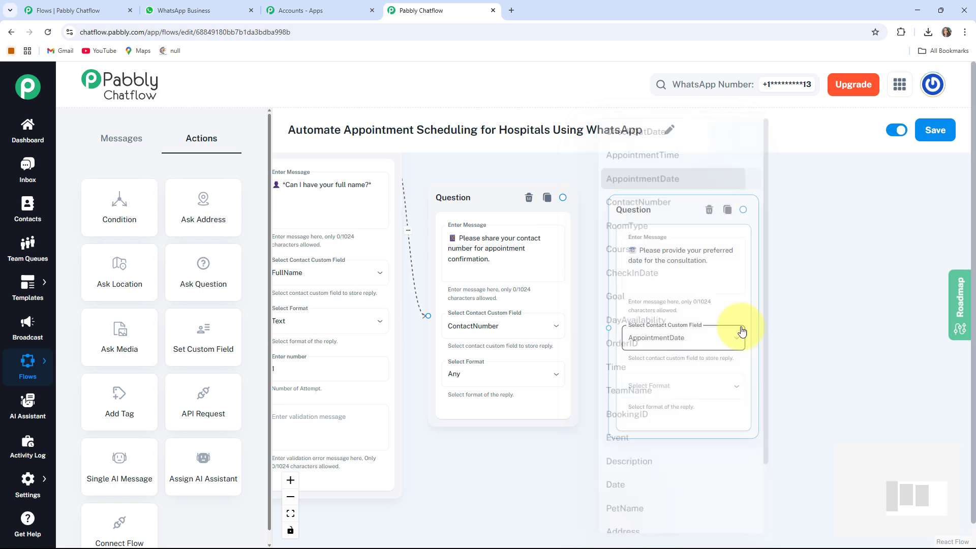
left_click(685, 392)
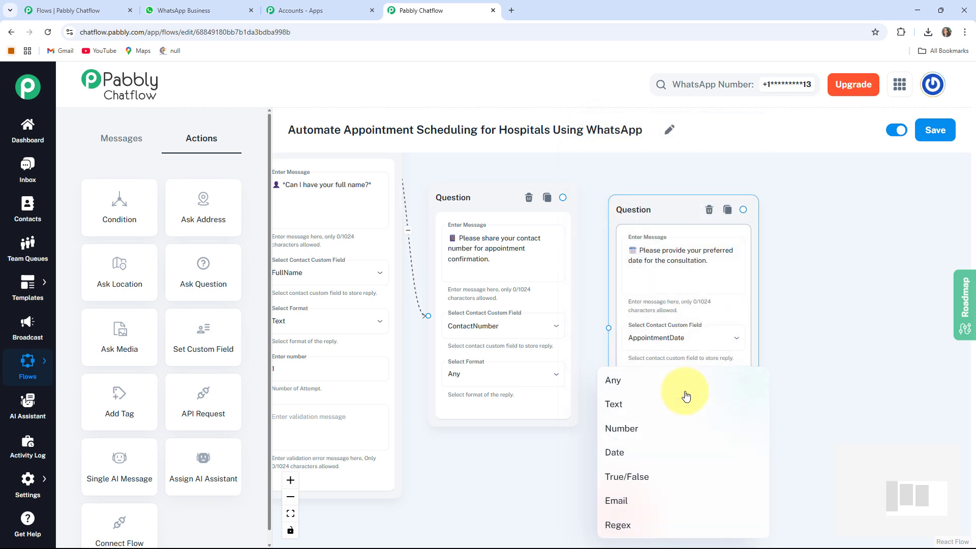
left_click(621, 452)
left_click(645, 381)
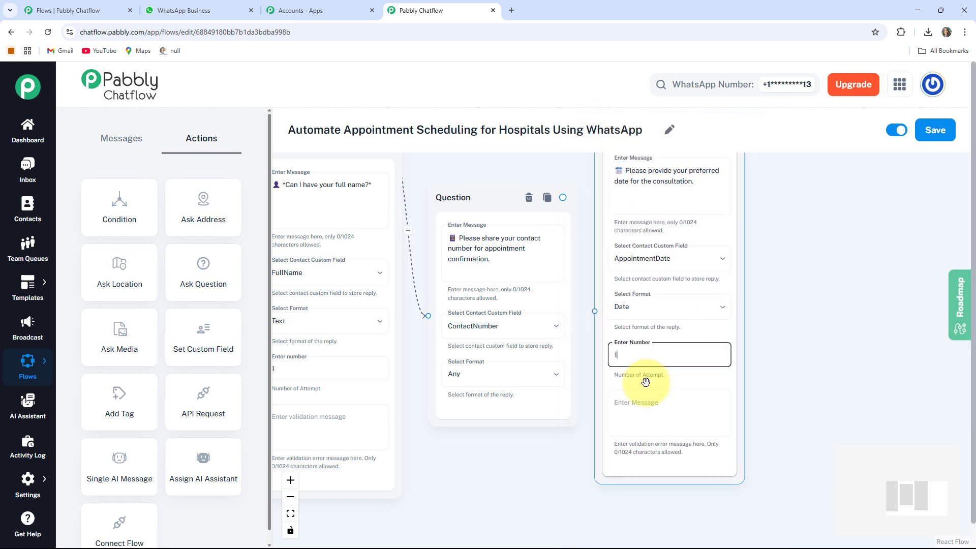
left_click(821, 381)
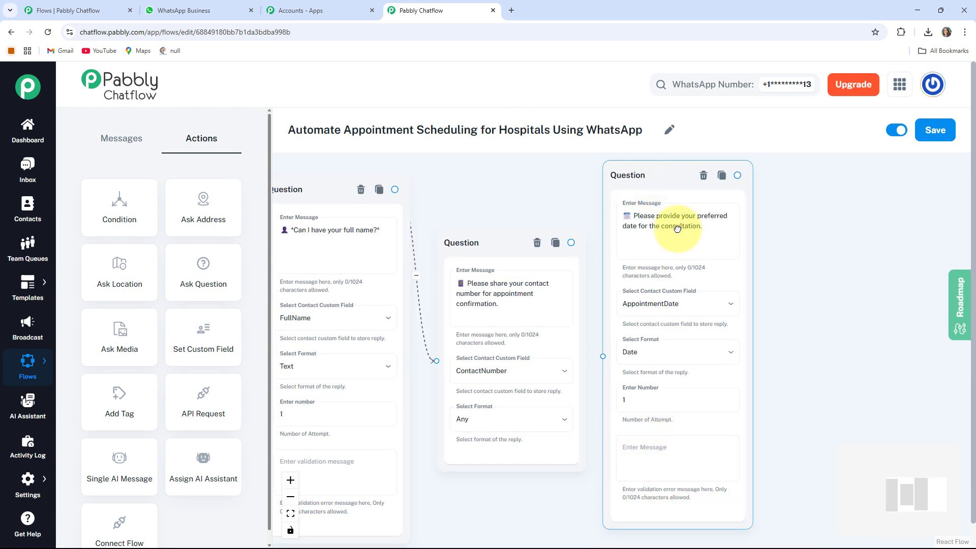
Connect the contact-number Question node to the preferred-date Question node and move the latter closer to it
left_click(578, 240)
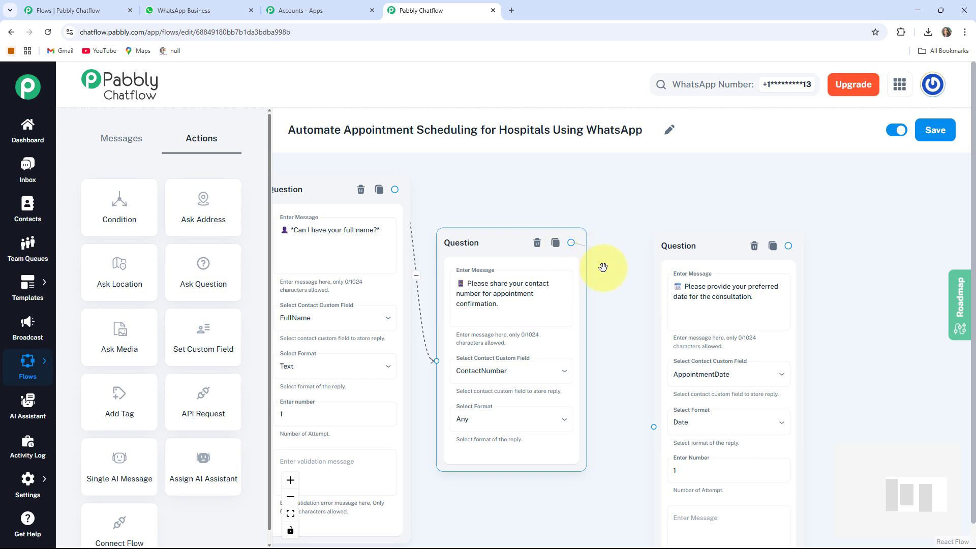
left_click_drag(602, 266, 654, 425)
left_click_drag(699, 244, 665, 223)
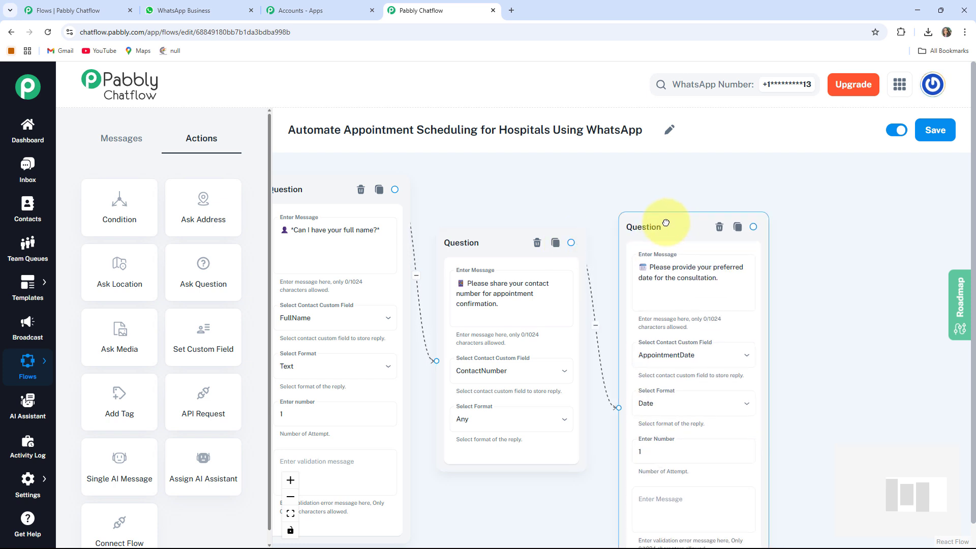
Add a fourth Ask Question node beside the preferred-date node with the message "Please Provide time for the consultation."
scroll(566, 462, "down", 2)
left_click(390, 331)
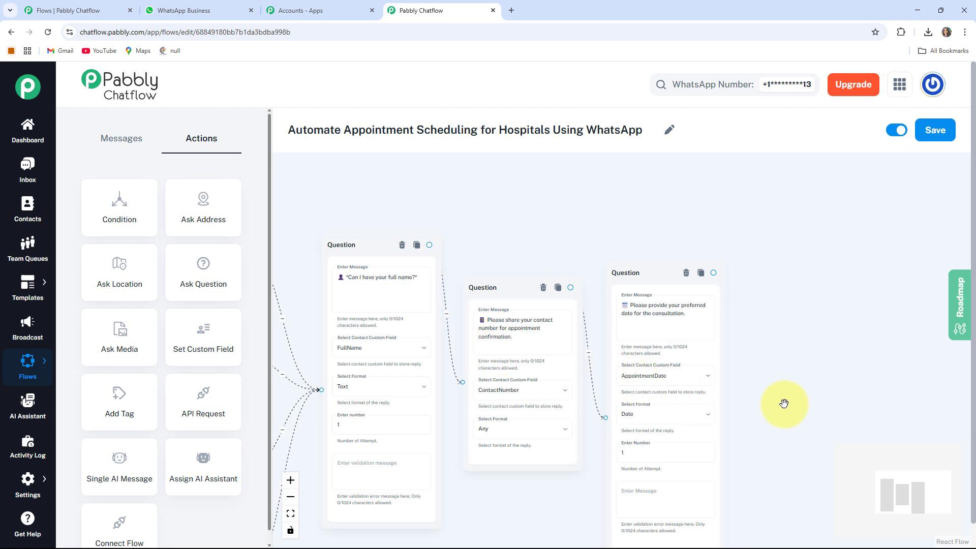
left_click_drag(776, 403, 618, 327)
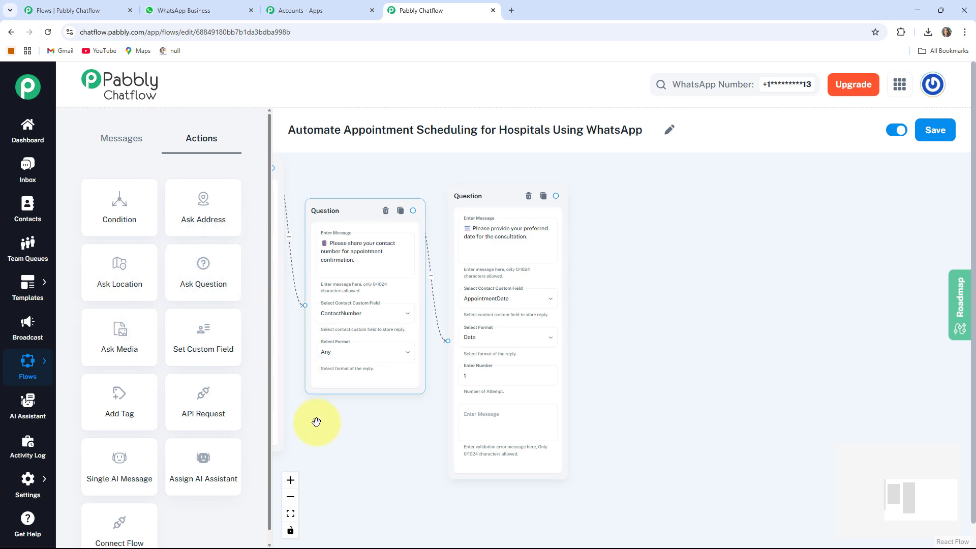
left_click_drag(335, 424, 781, 406)
left_click_drag(942, 264, 841, 220)
left_click_drag(823, 174, 646, 196)
left_click_drag(697, 244, 697, 225)
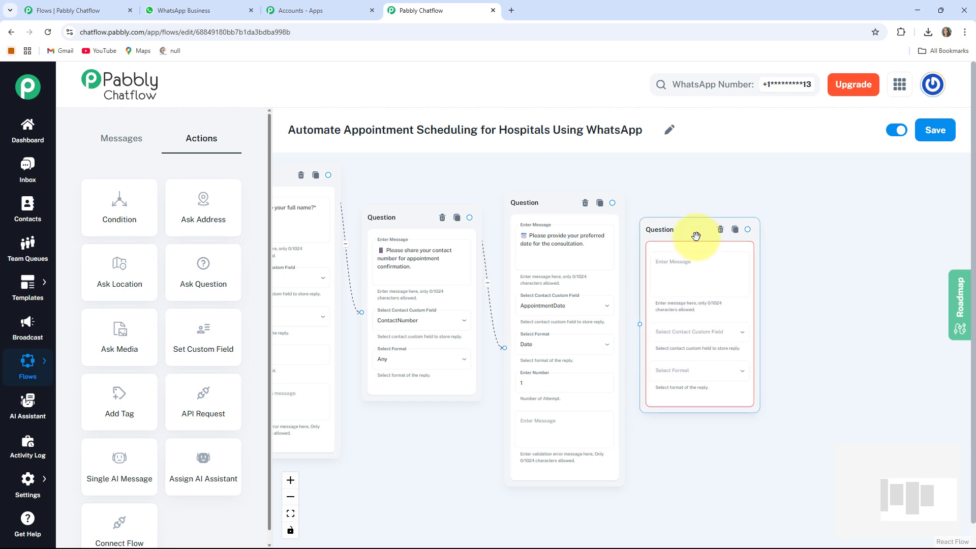
scroll(696, 235, "up", 2)
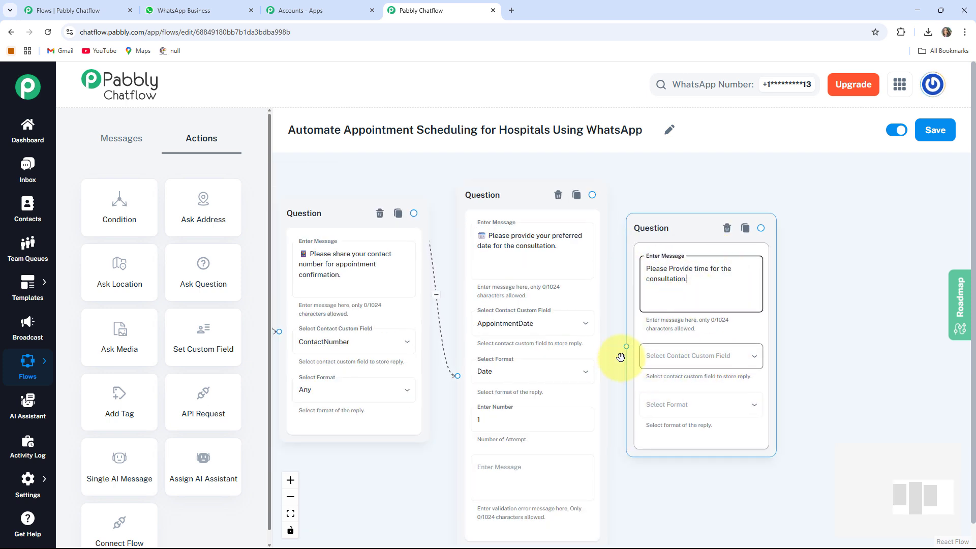
Store the consultation-time reply in the AppointmentTime custom field and set its format to Any
left_click(713, 356)
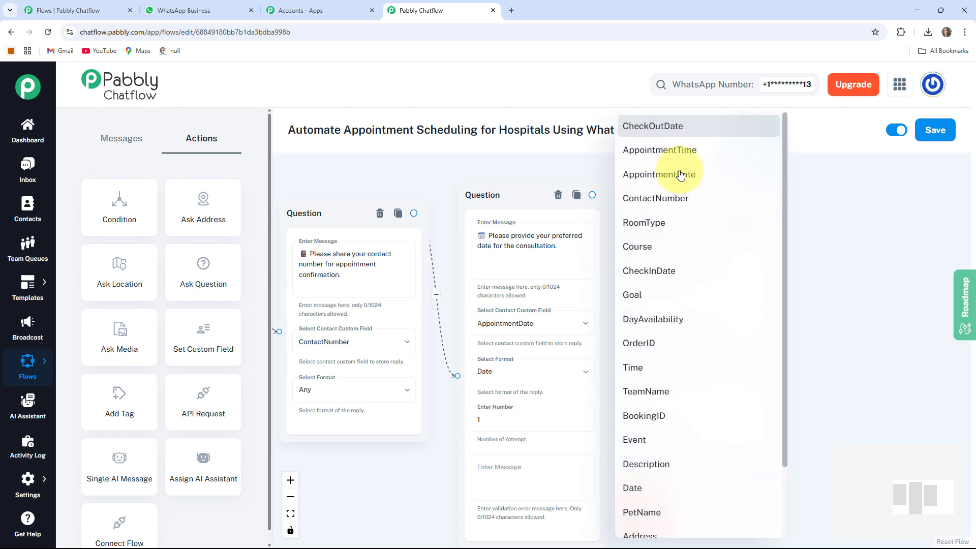
left_click(681, 147)
left_click_drag(841, 411, 711, 357)
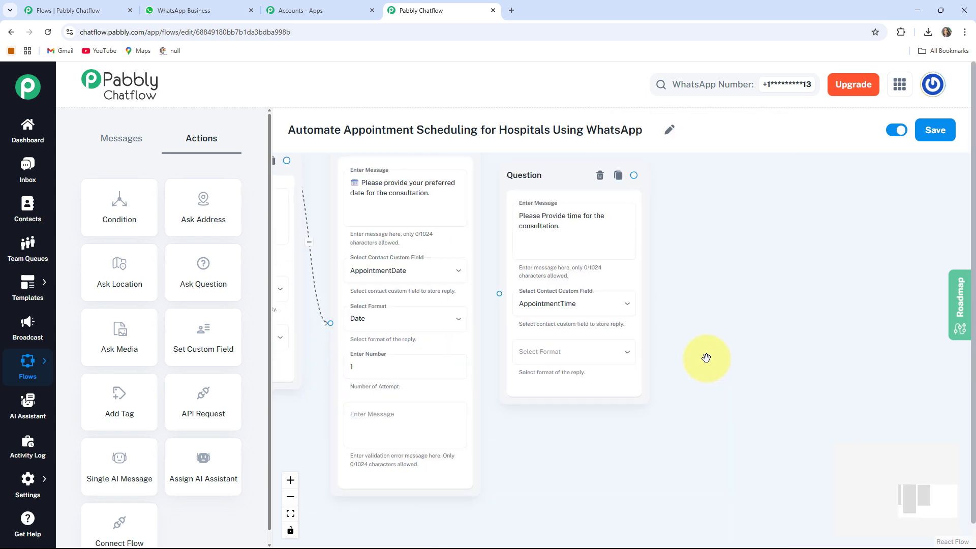
left_click(529, 350)
left_click(509, 380)
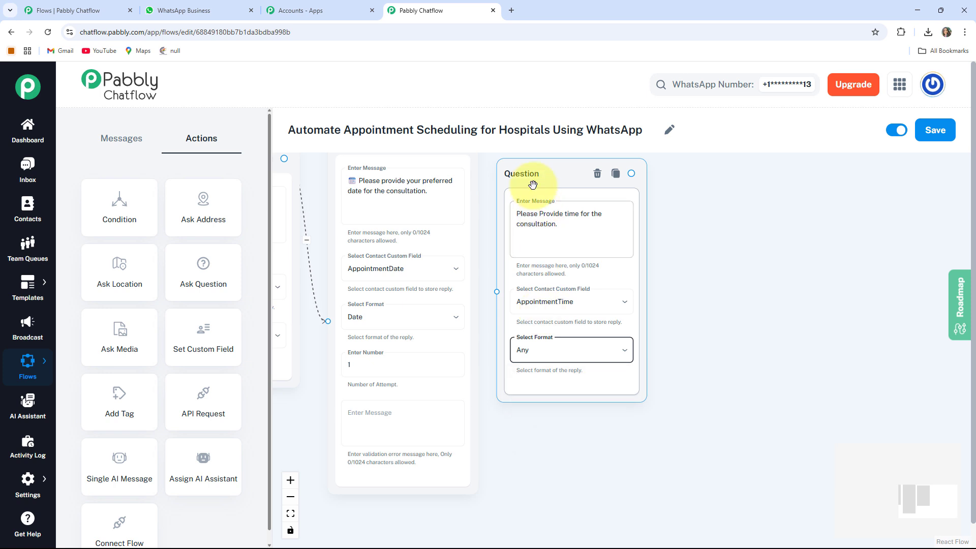
Move the consultation-time Question node slightly away and connect the preferred-date Question node to it
left_click_drag(518, 183, 542, 183)
left_click_drag(505, 220, 509, 316)
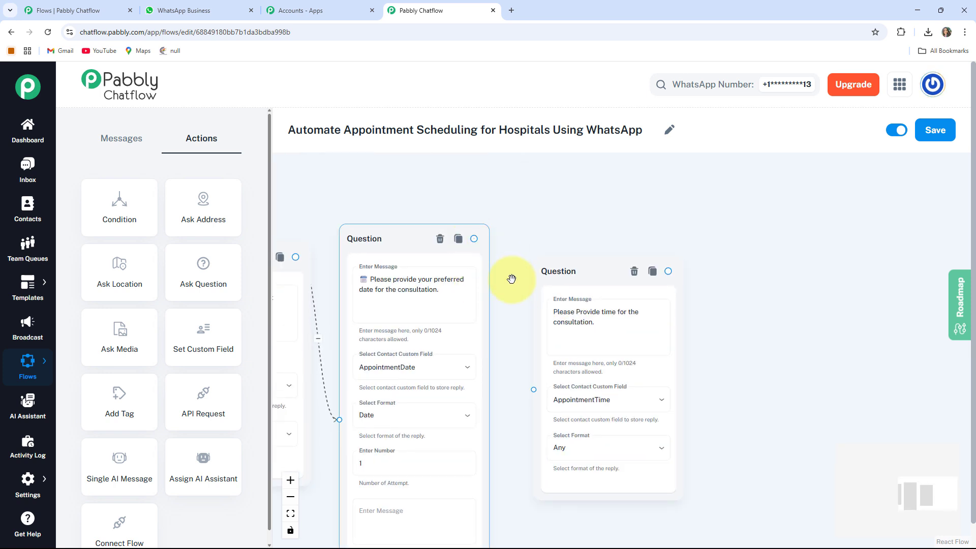
left_click_drag(511, 279, 533, 392)
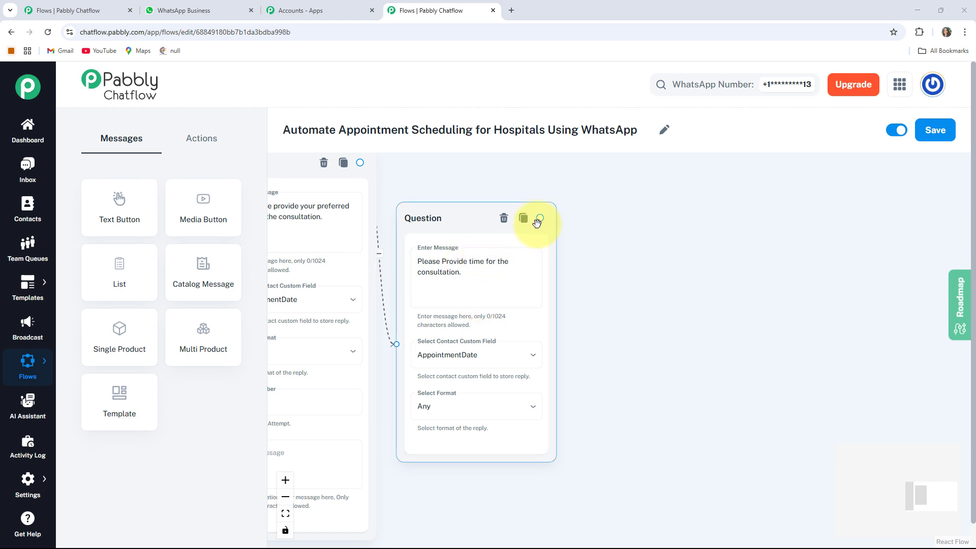
Add a Text Button node connected from the consultation-time Question node's output
left_click_drag(540, 218, 631, 320)
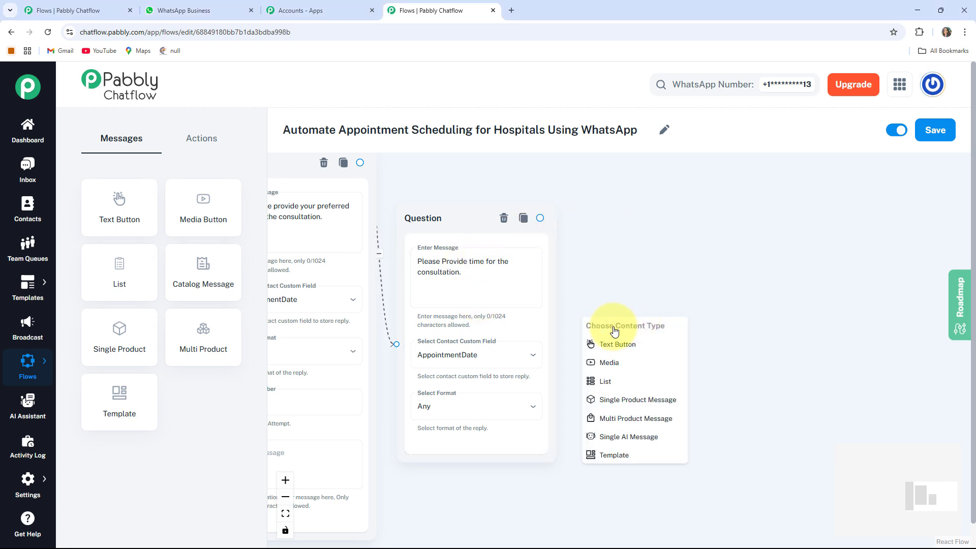
left_click(630, 345)
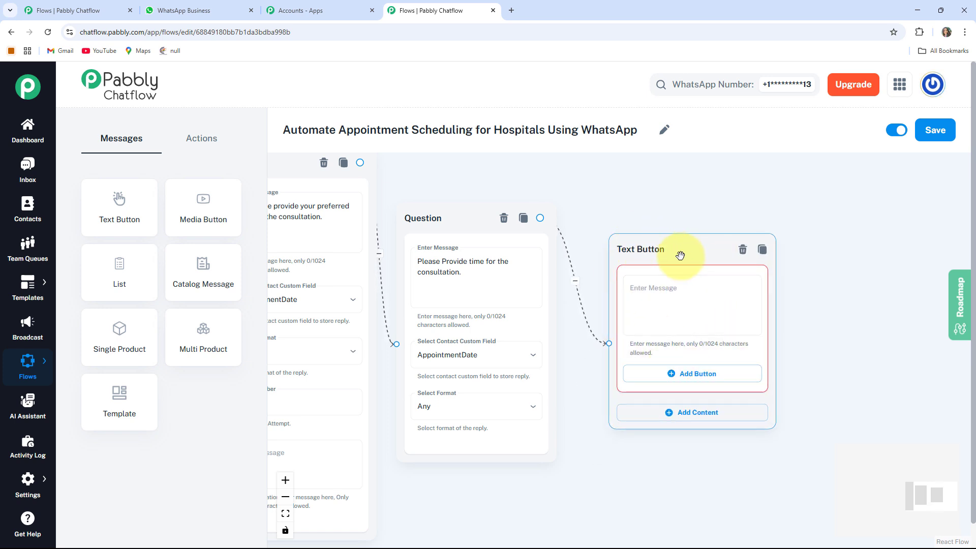
left_click_drag(833, 339, 766, 330)
scroll(765, 329, "up", 1)
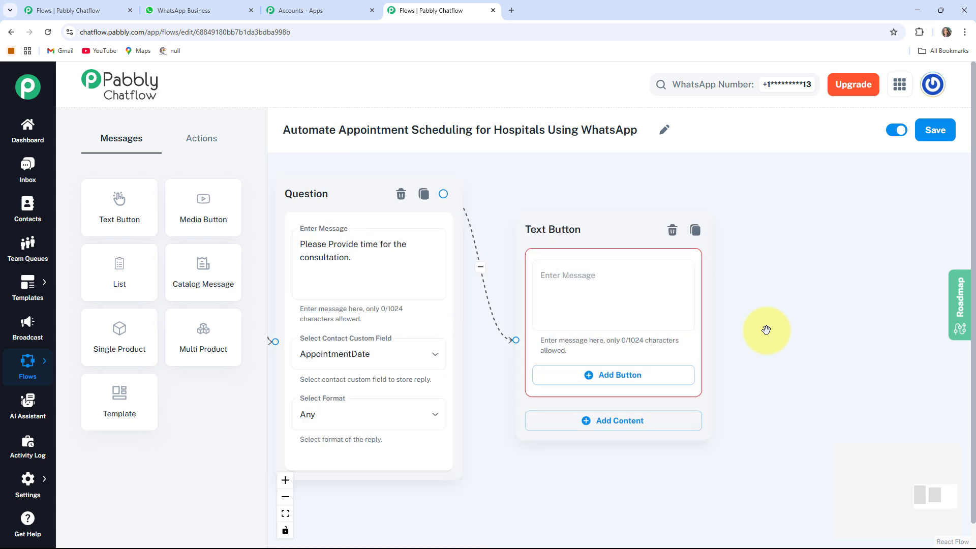
Paste the "Appointment Confirmed" thank-you message into the Text Button node and save the flow
left_click(547, 305)
key("ctrl+v")
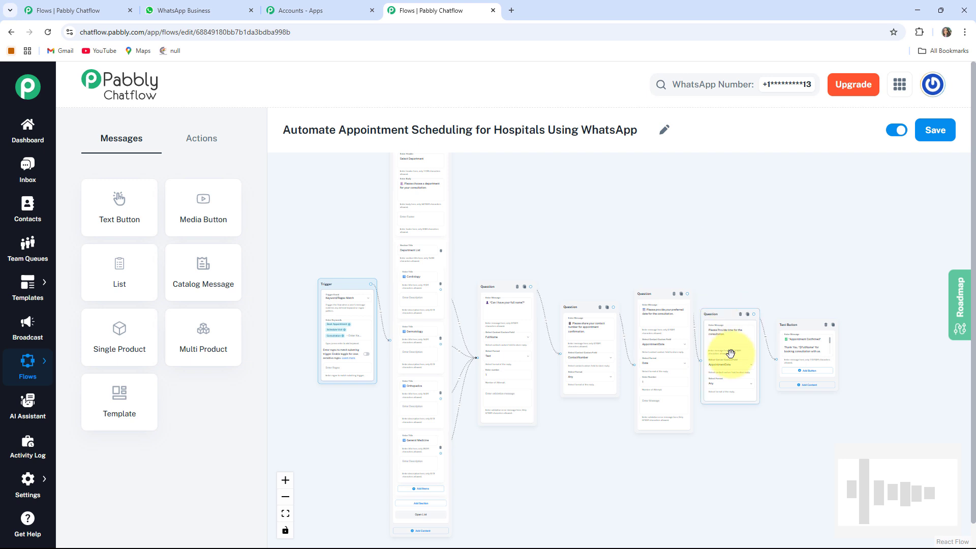
left_click(943, 128)
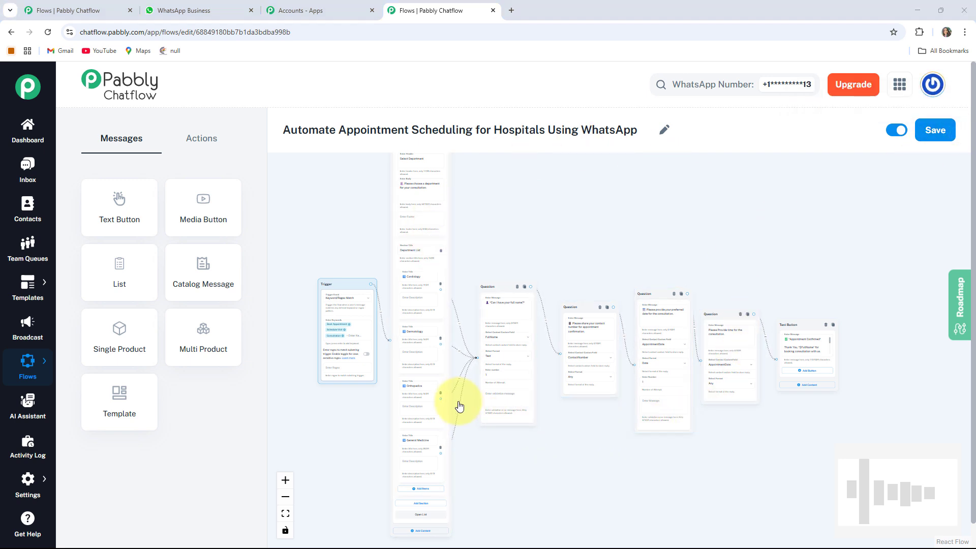
Switch to WhatsApp and review the City Hospital chat from the department selection to the appointment confirmation
left_click(184, 11)
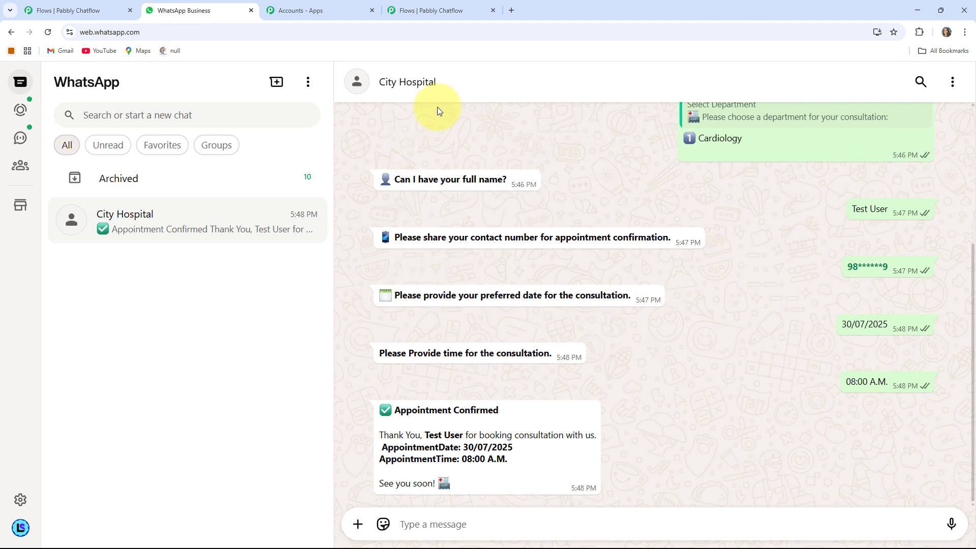
scroll(651, 379, "up", 3)
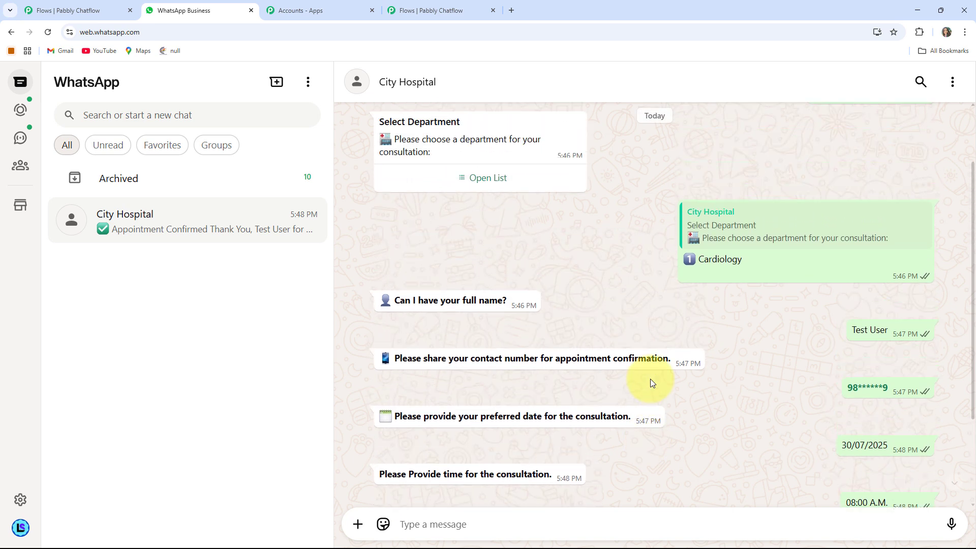
scroll(651, 379, "down", 3)
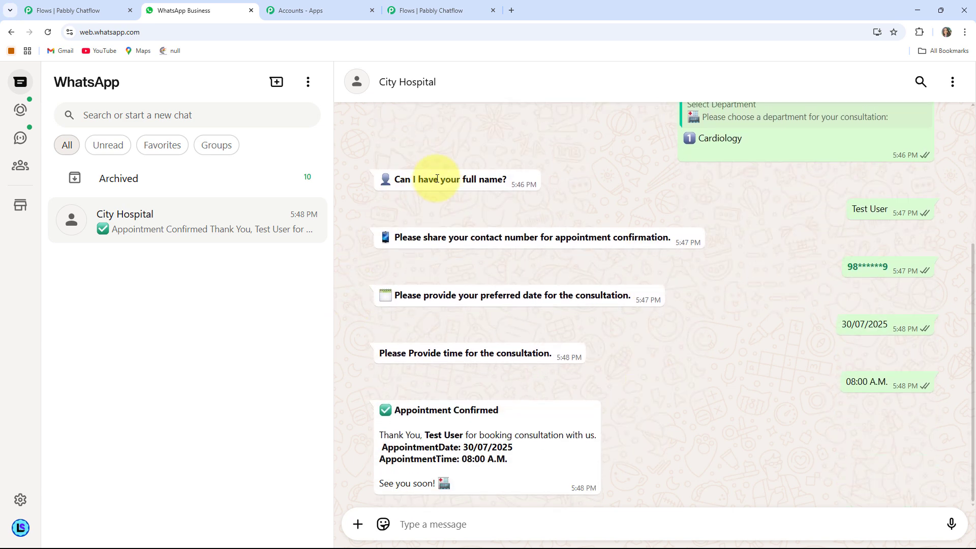
scroll(651, 401, "up", 2)
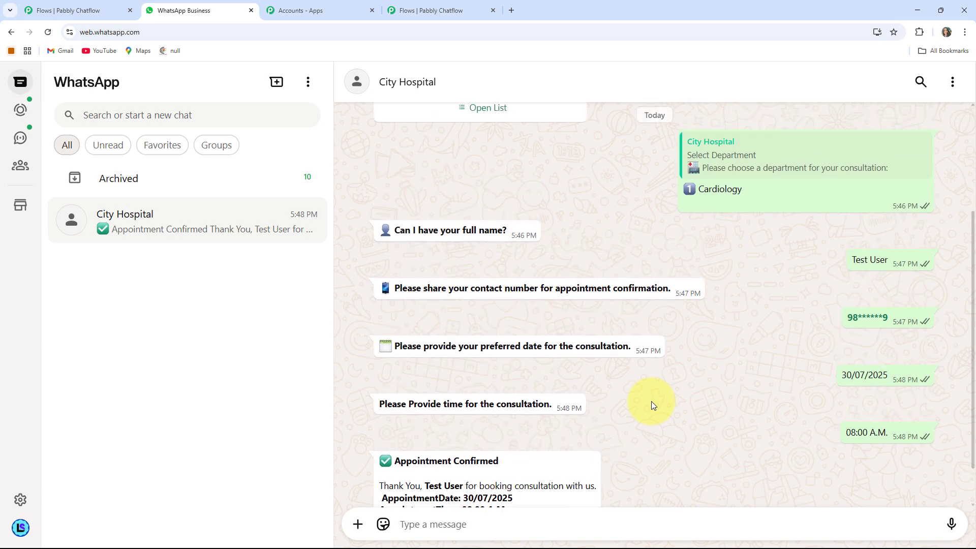
scroll(651, 401, "down", 2)
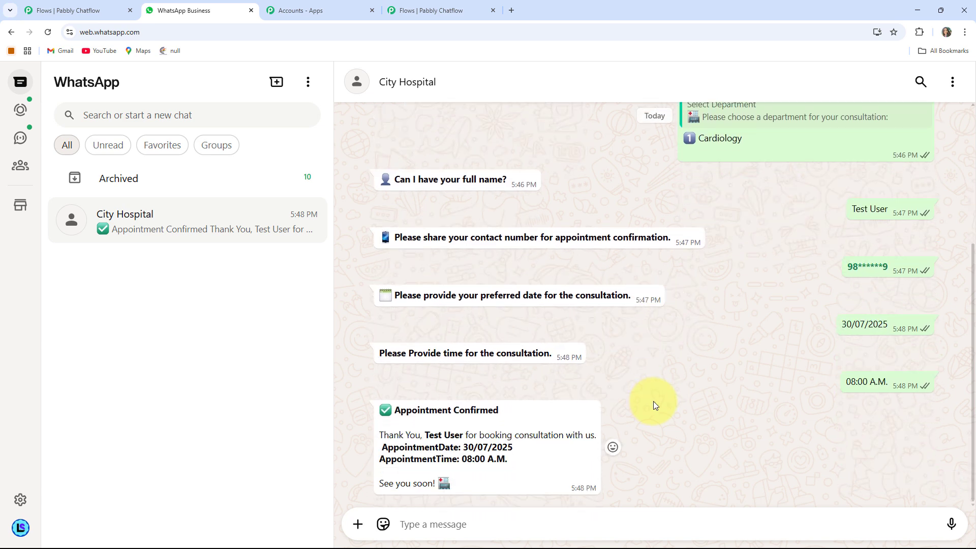